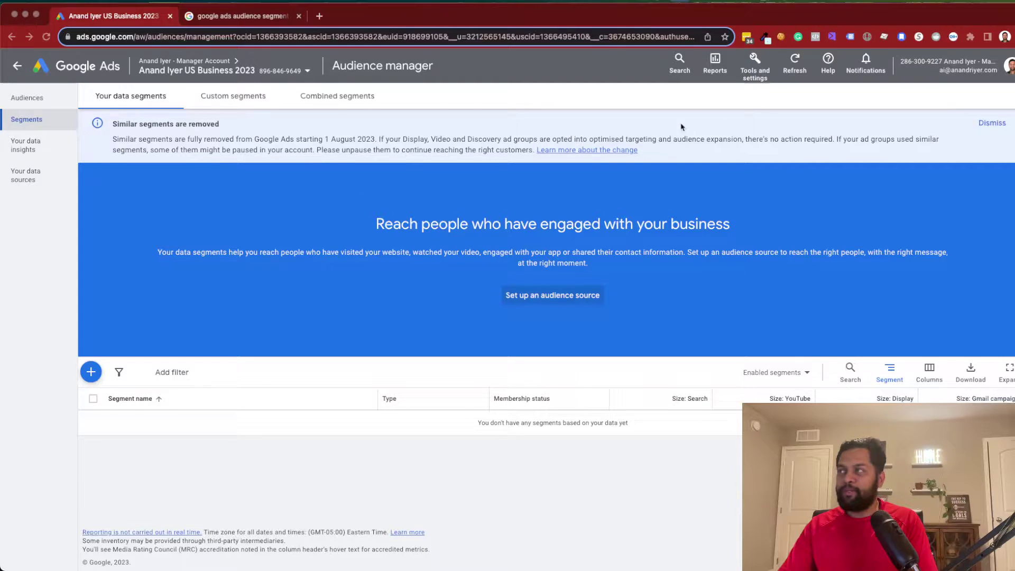
- Go to Audience manager from the tools overview and show the empty Custom segments list
click(755, 73)
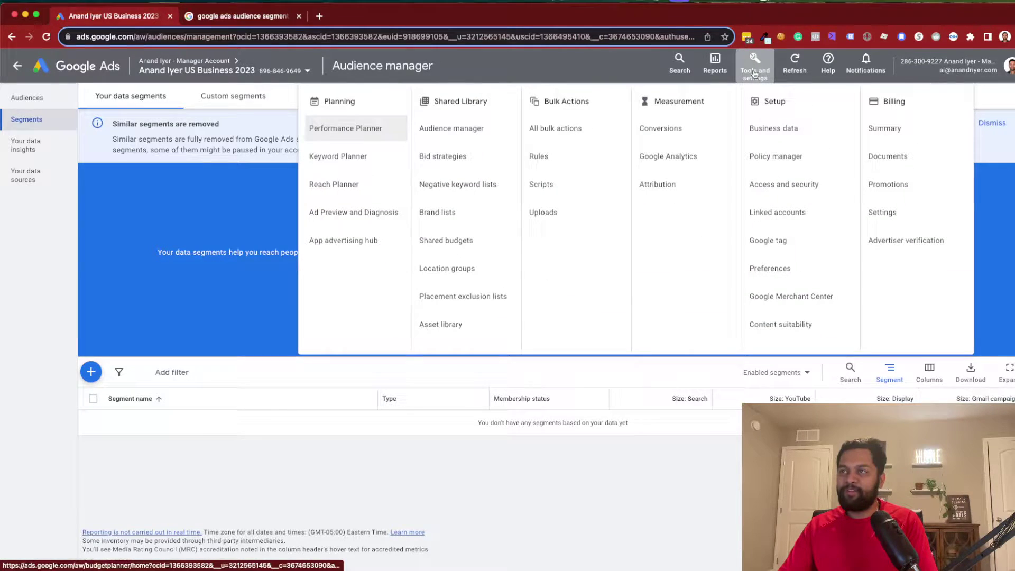
click(452, 129)
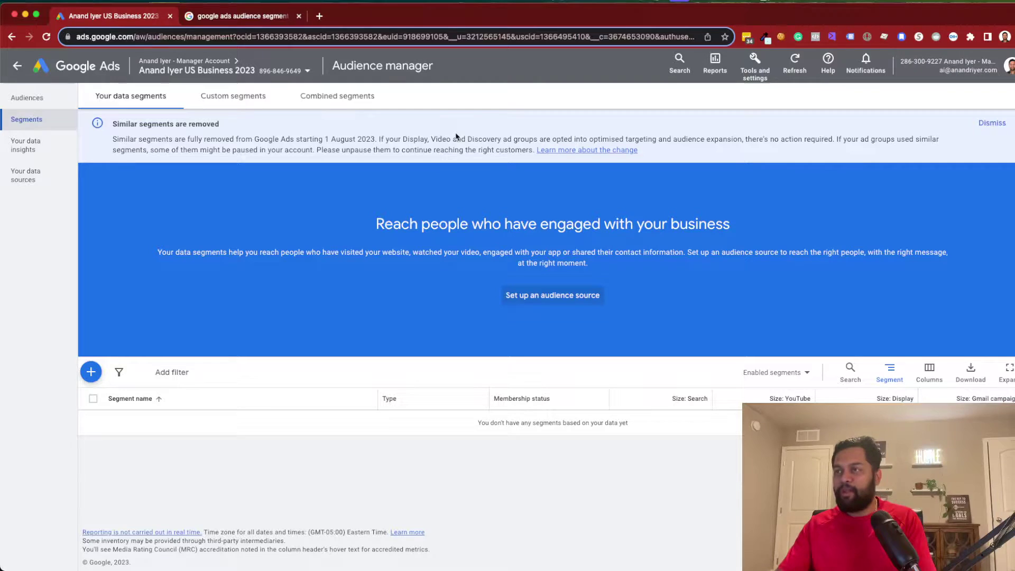
click(207, 101)
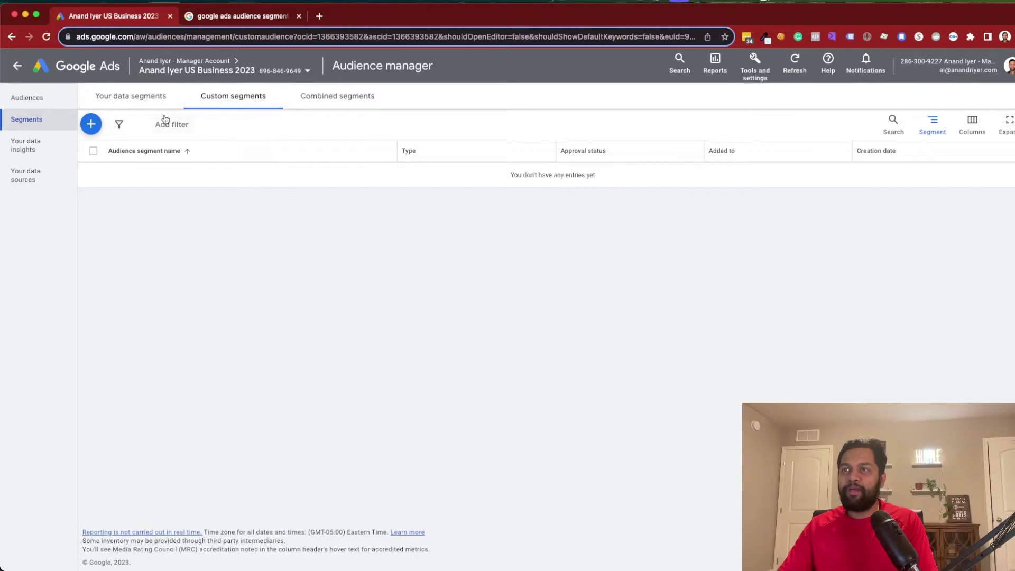
- Start a new custom segment and check the help for the interests or purchase intentions option
click(91, 126)
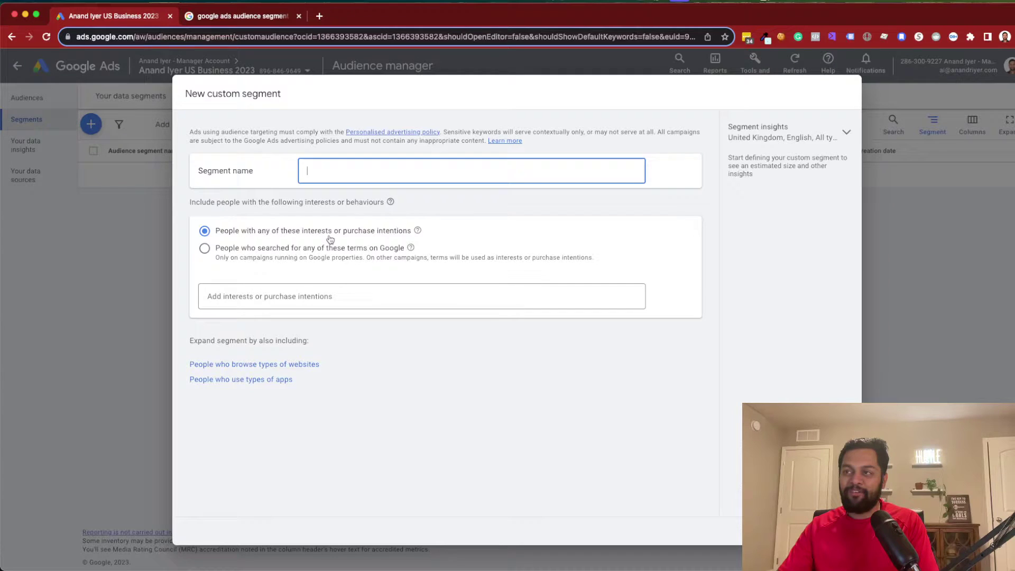
click(419, 231)
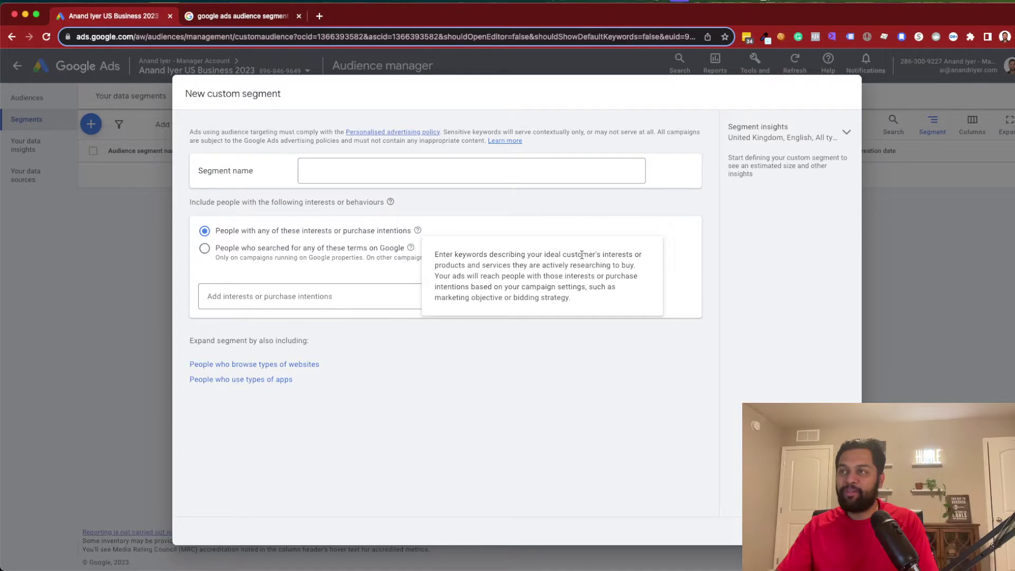
- In a new tab, load hubspot.com and go to Free HubSpot CRM from the Software menu
click(320, 16)
text(hu)
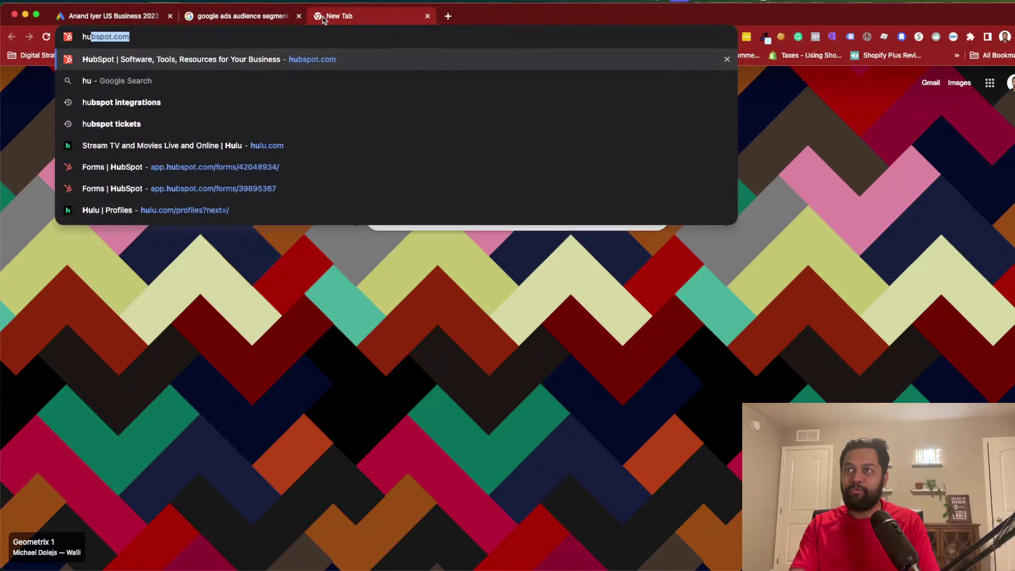
key(Return)
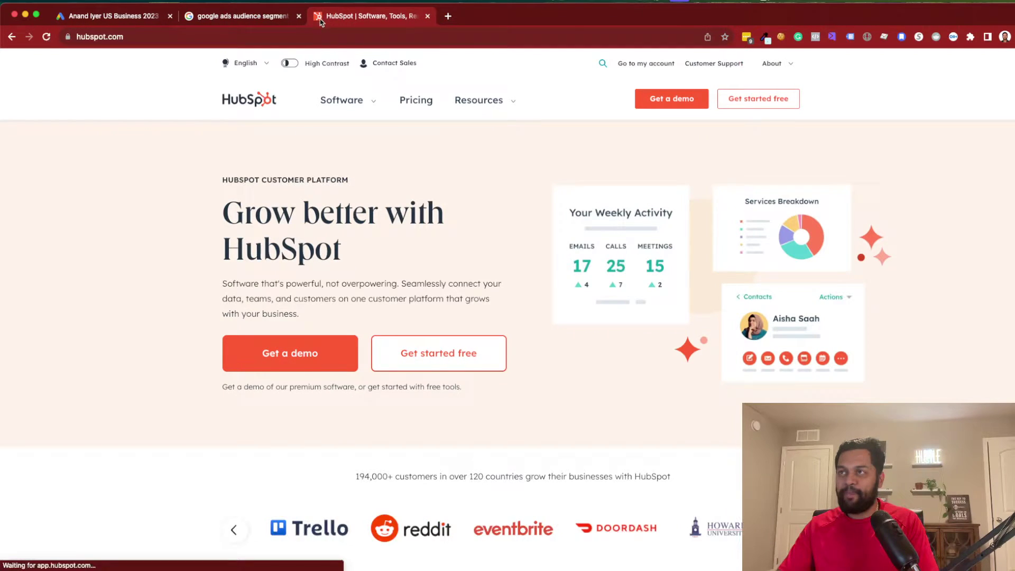
click(365, 108)
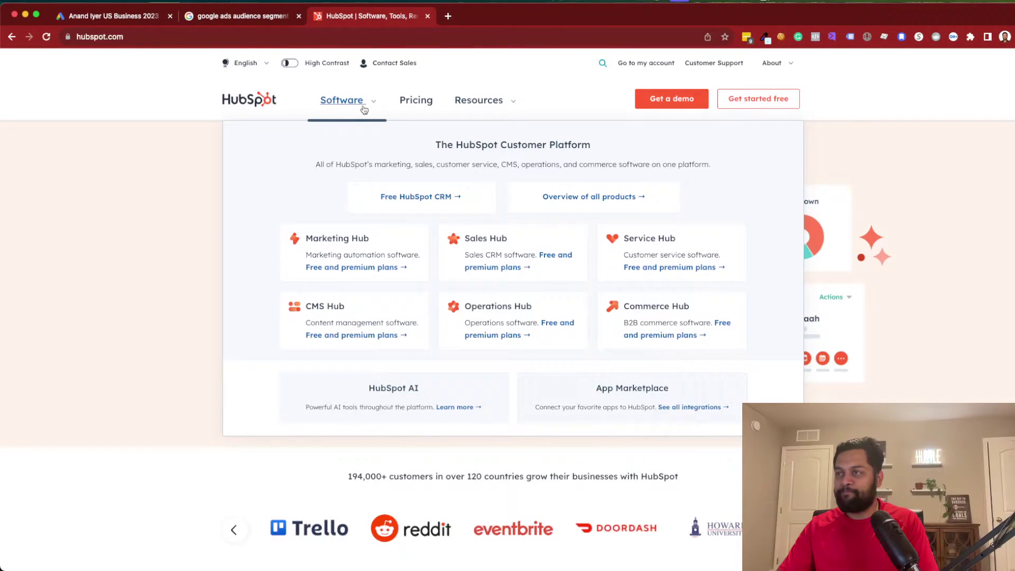
click(411, 197)
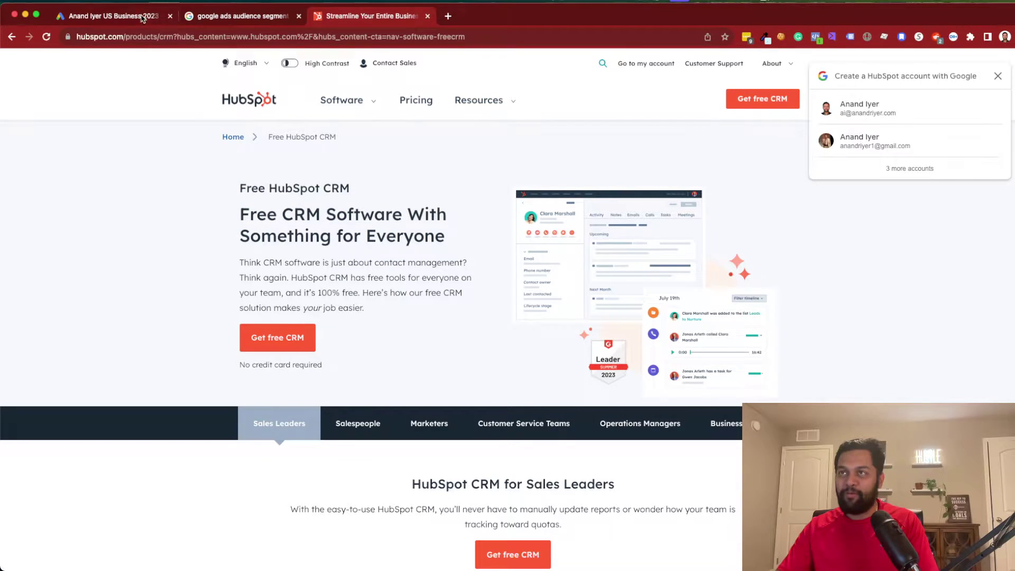
- Back in Google Ads, name the segment 'Interest/Purchase - Keywords-Based - Product'
click(141, 19)
click(386, 167)
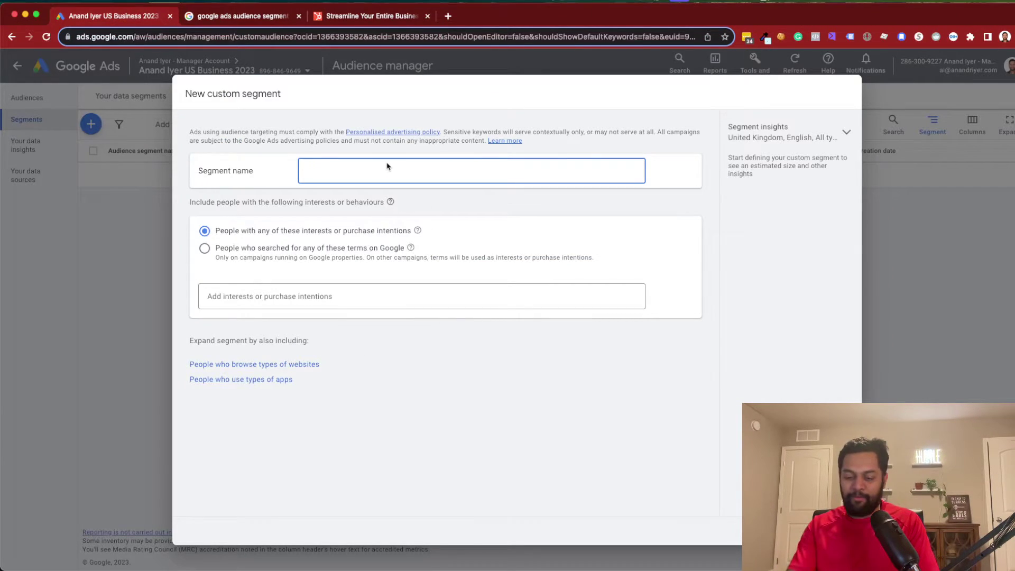
text(marketing automation)
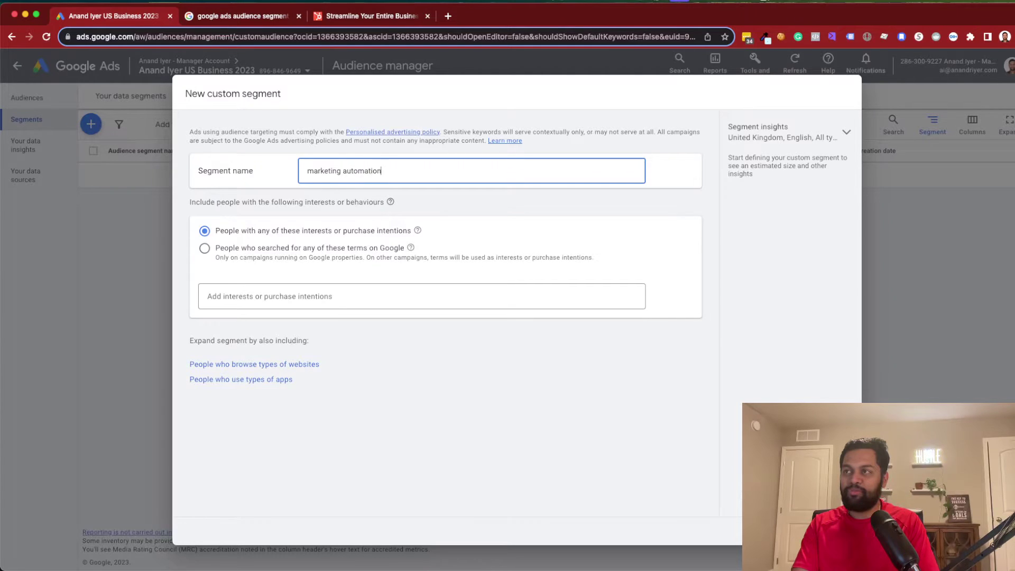
text( software)
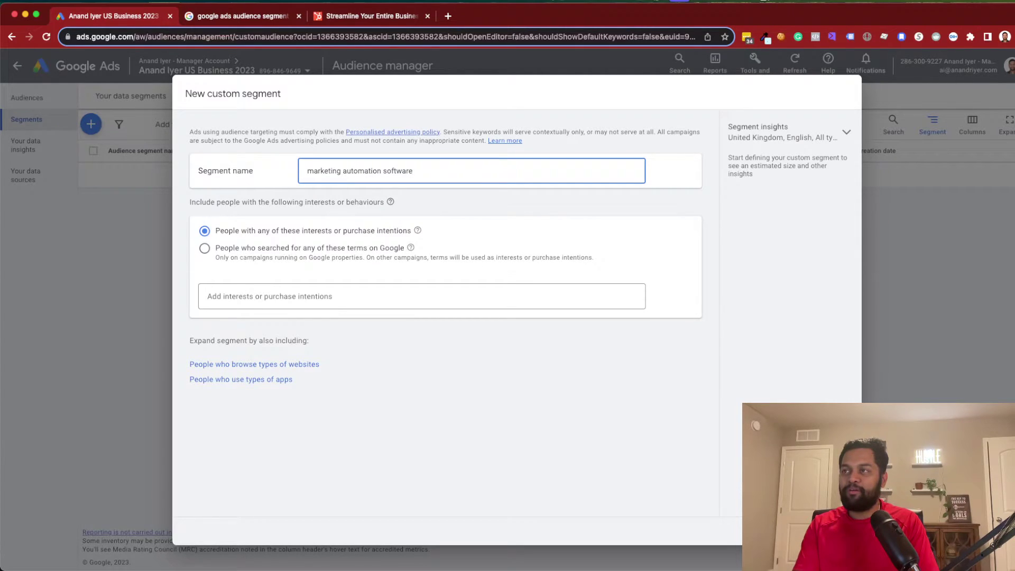
key(super+a)
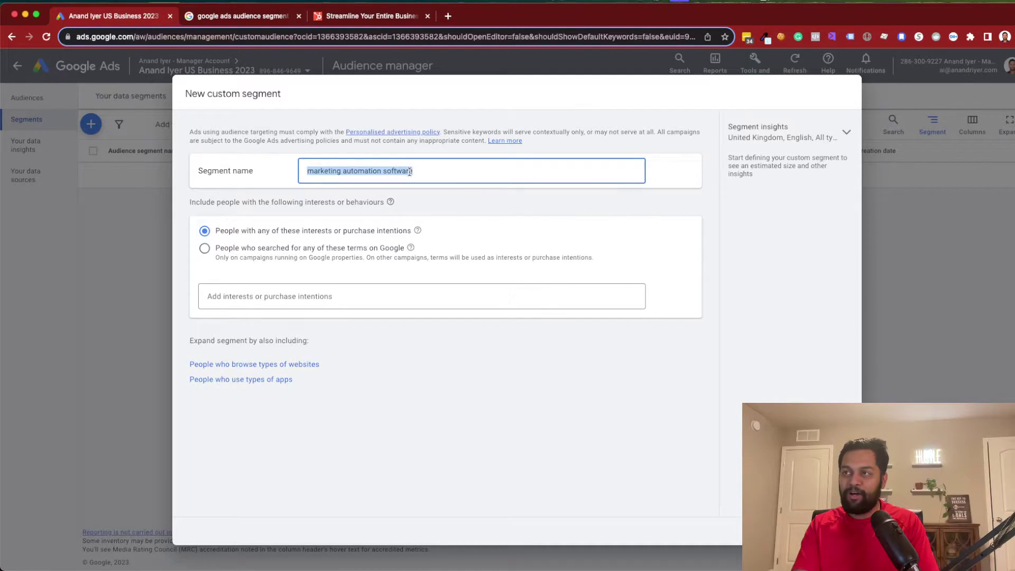
text(Inte)
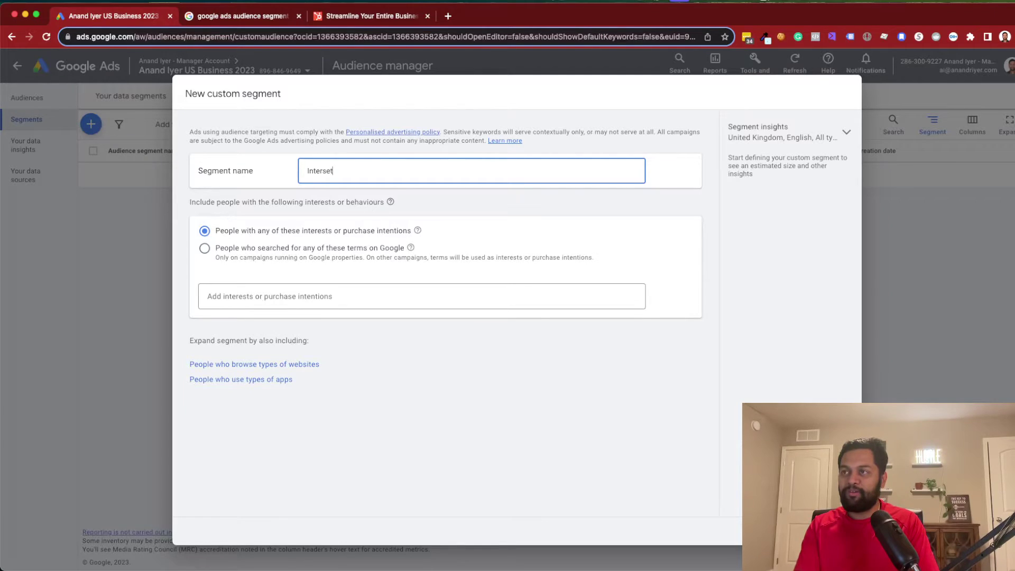
text(rsest/Purchase - Keywords)
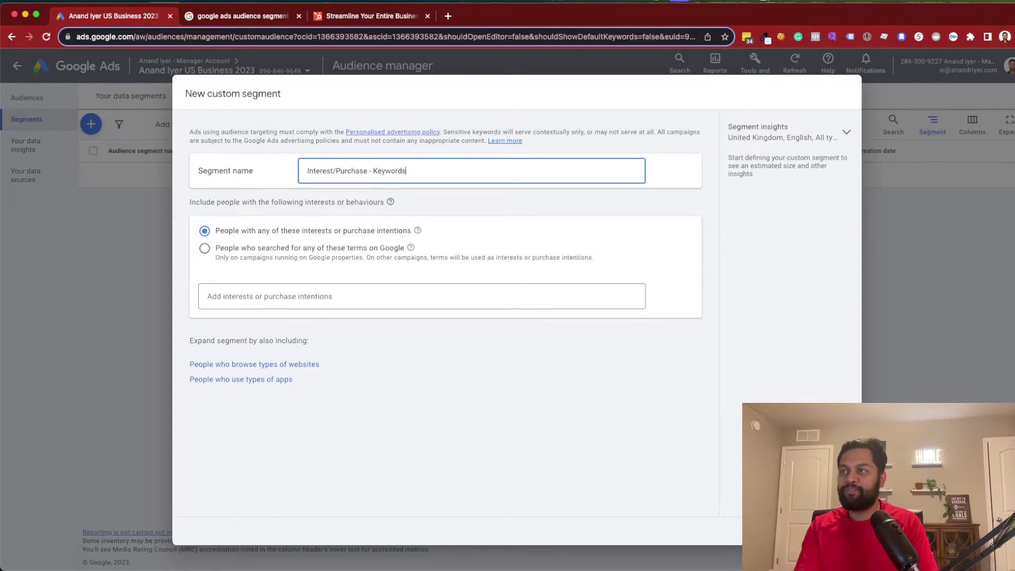
text(-Based)
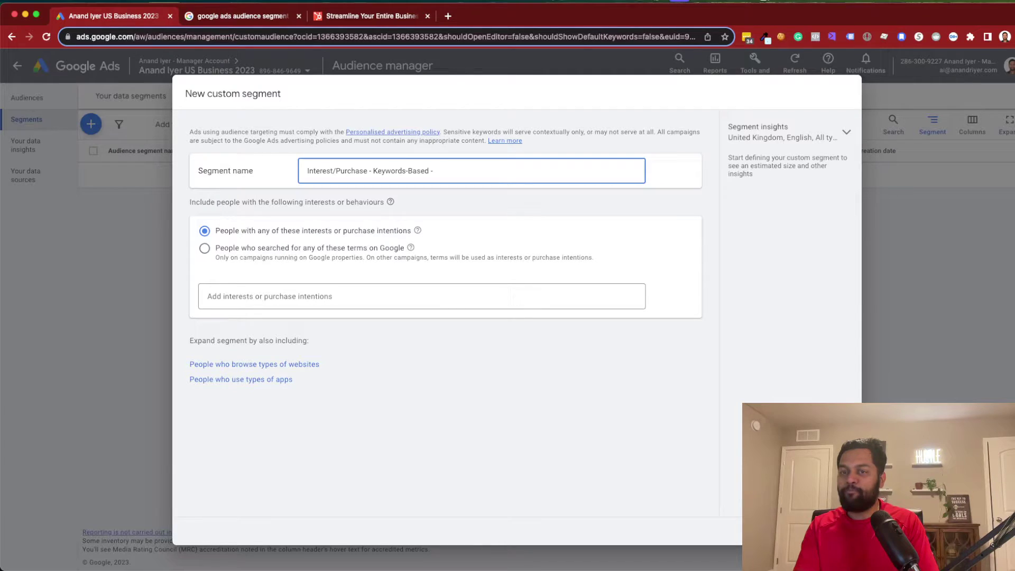
text( - Product)
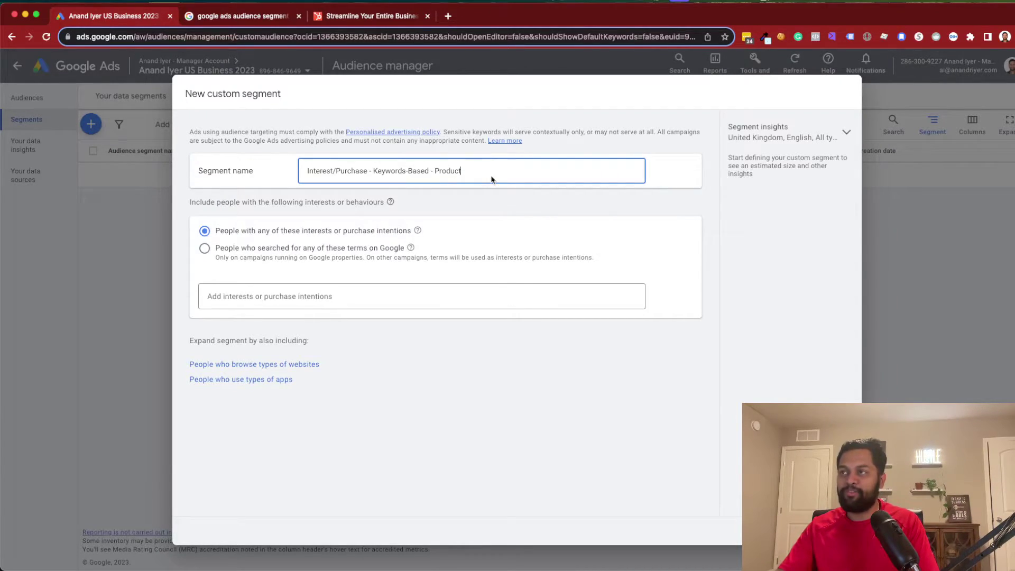
click(345, 296)
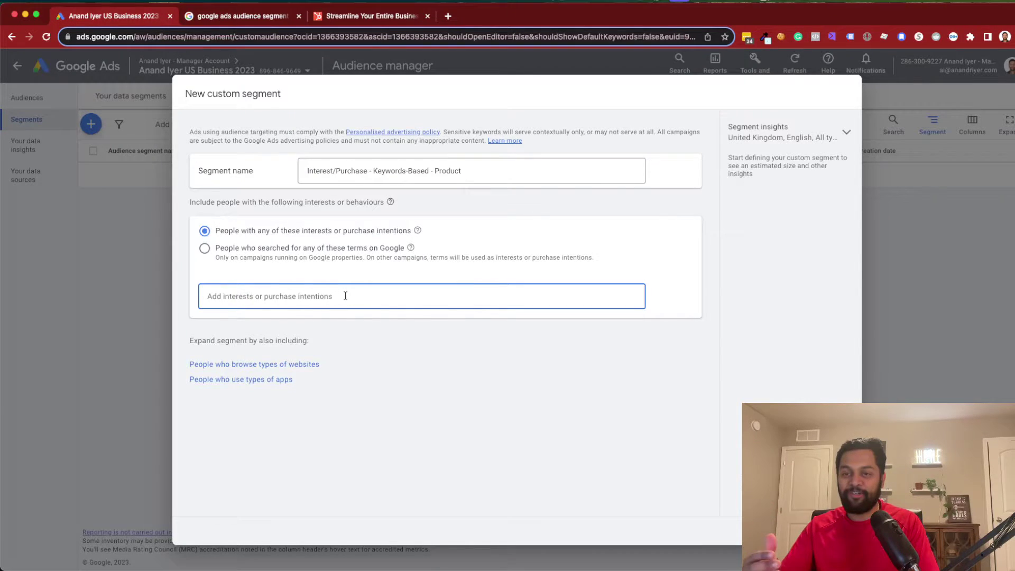
- Add 'crm software' and 'crm tools' as interest terms
text(crm softw)
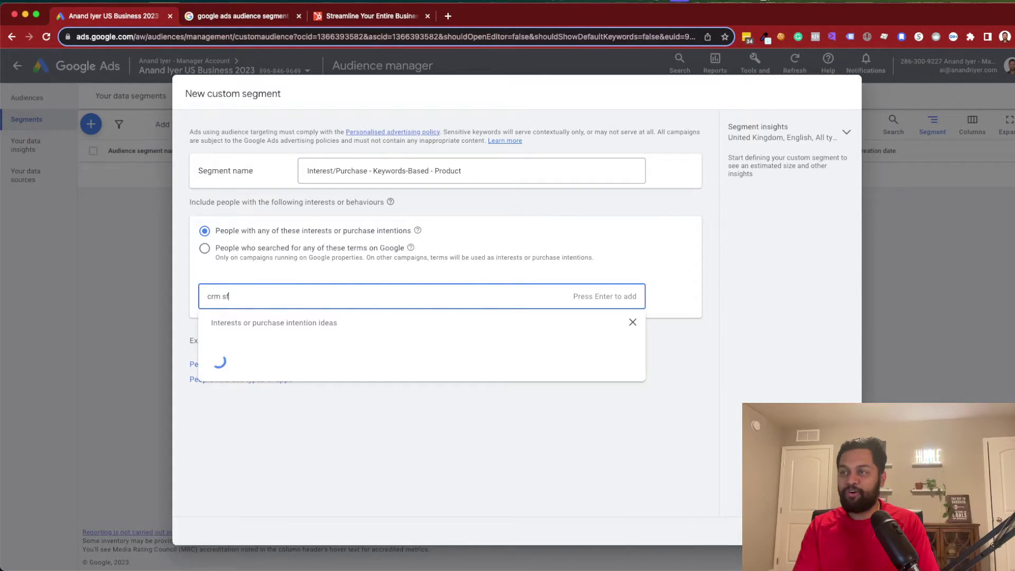
text(are)
key(Return)
text(crm tools)
key(Return)
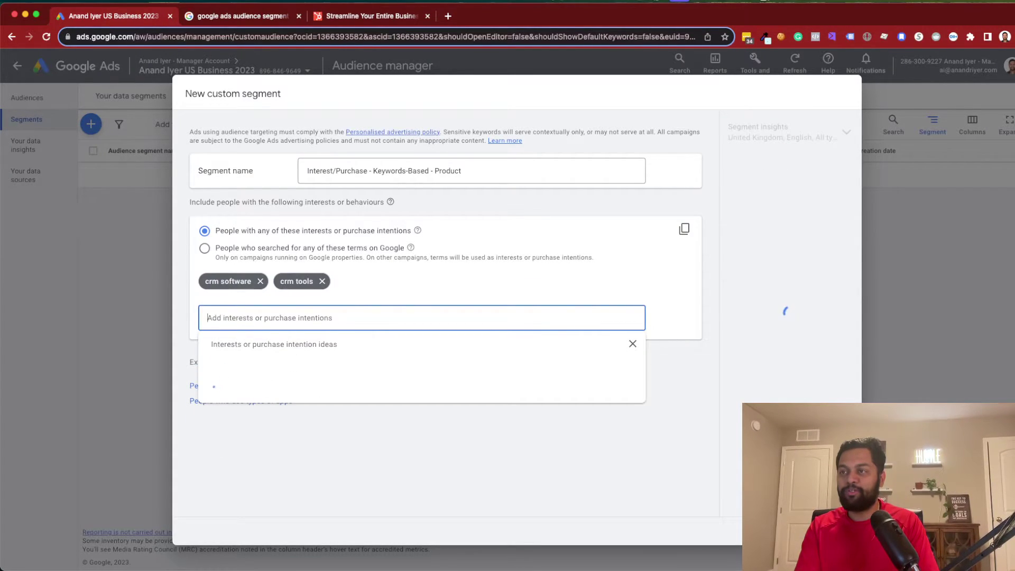
- From the 'crm' ideas, add sales crm software, crm systems for small business, top crm systems, open source crm software, and similar
text(crm)
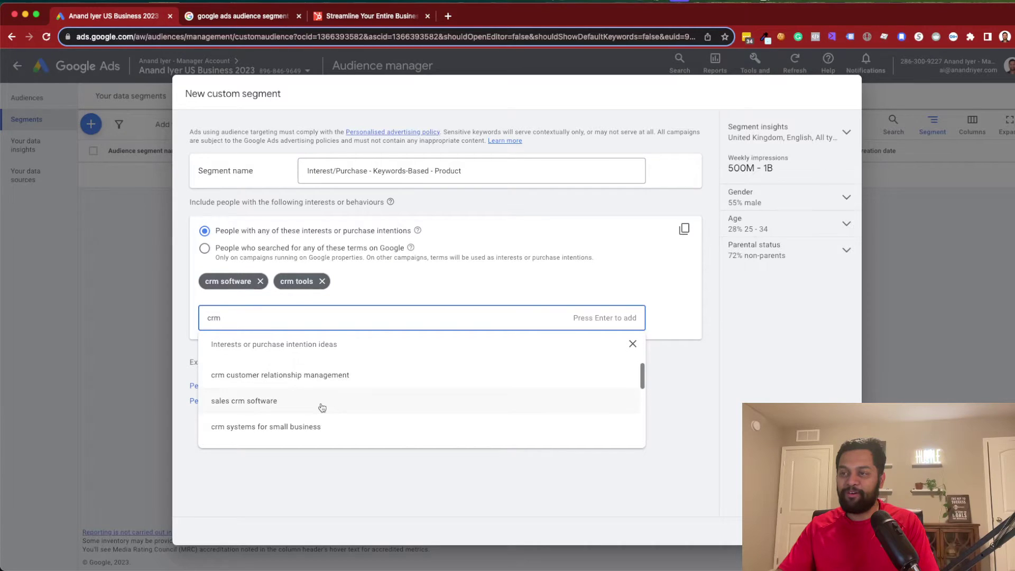
click(316, 405)
click(339, 407)
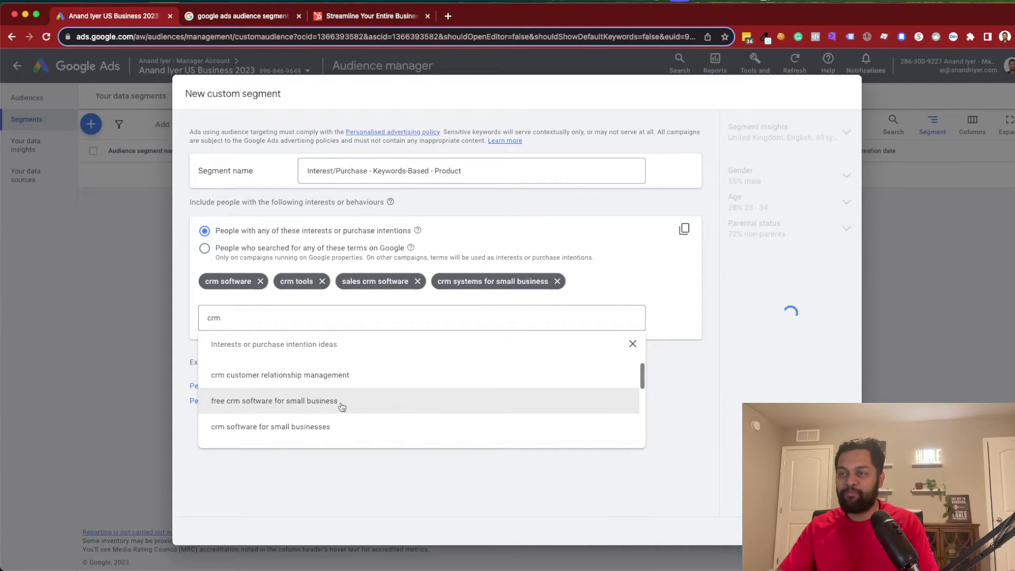
click(365, 409)
scroll(366, 408, down, 3)
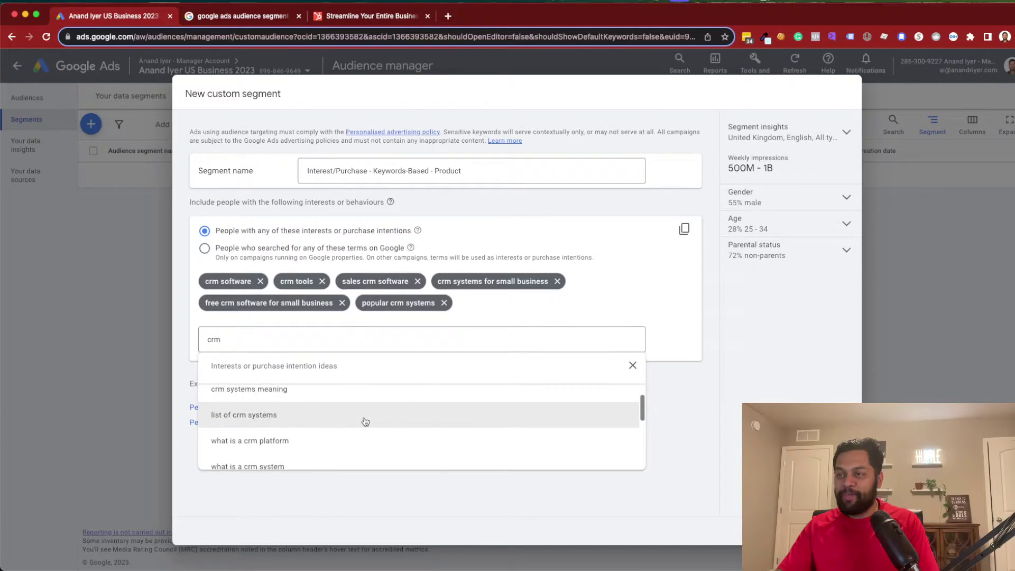
scroll(365, 422, down, 3)
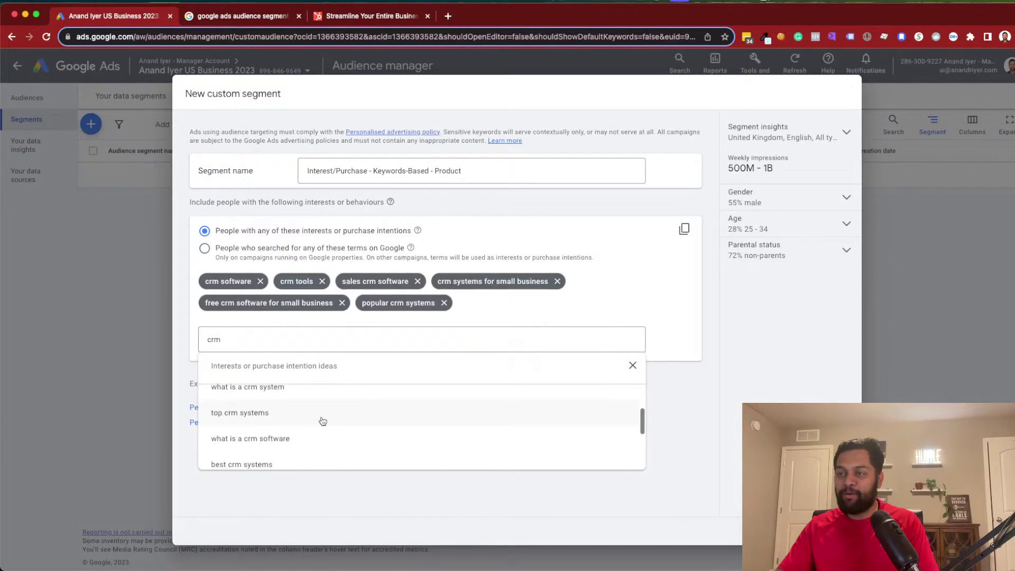
click(324, 420)
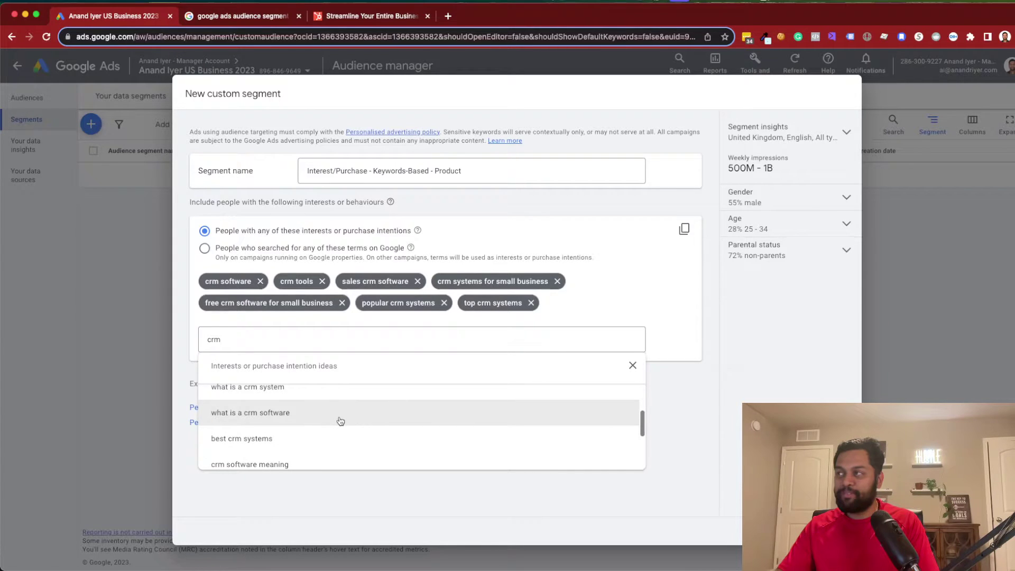
click(339, 423)
click(331, 455)
click(331, 470)
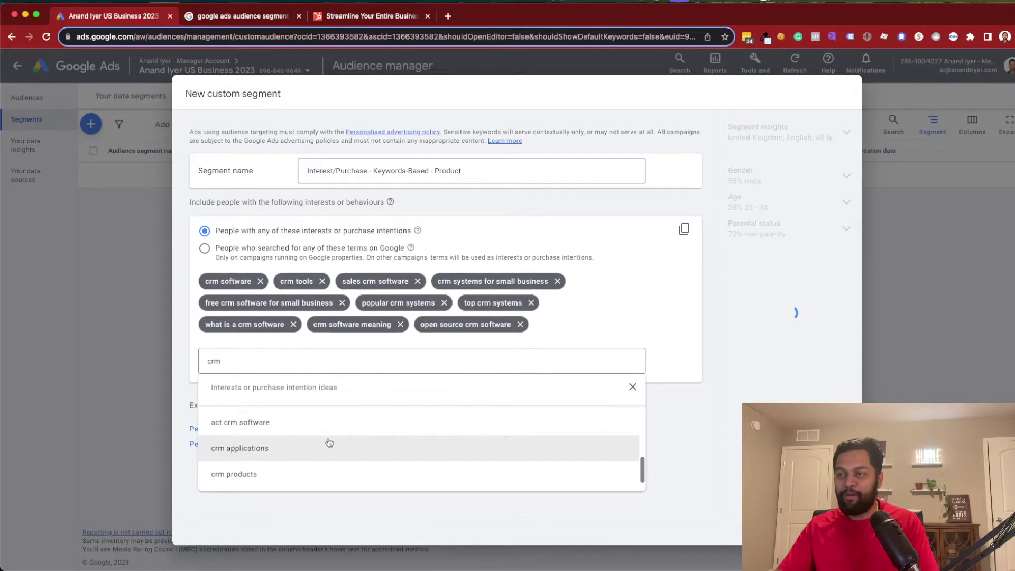
- Add crm applications, crm products, act crm software, crm software list, list of crm systems, and similar ideas
click(327, 445)
click(326, 448)
click(319, 444)
click(319, 465)
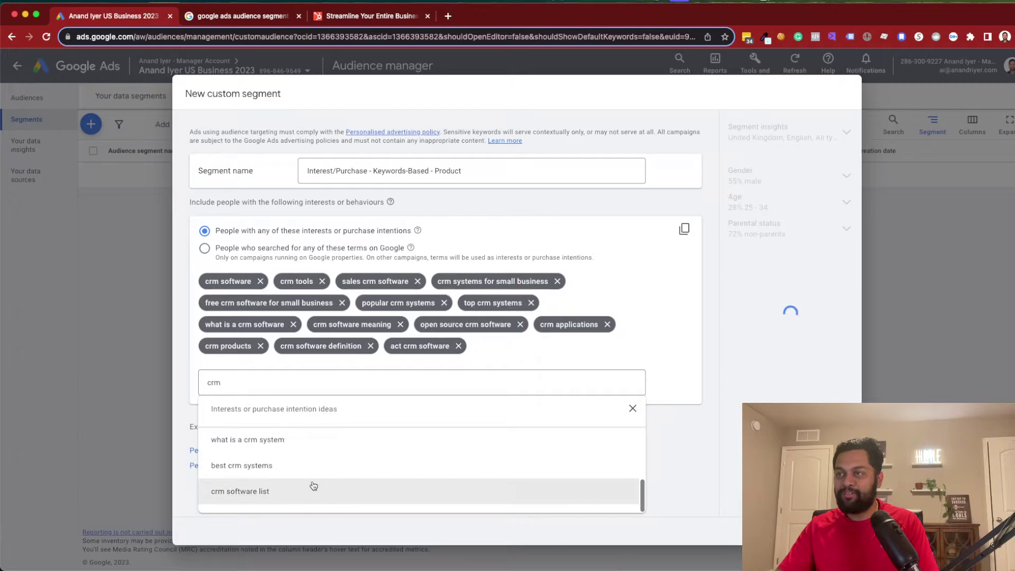
click(316, 485)
click(319, 454)
click(317, 476)
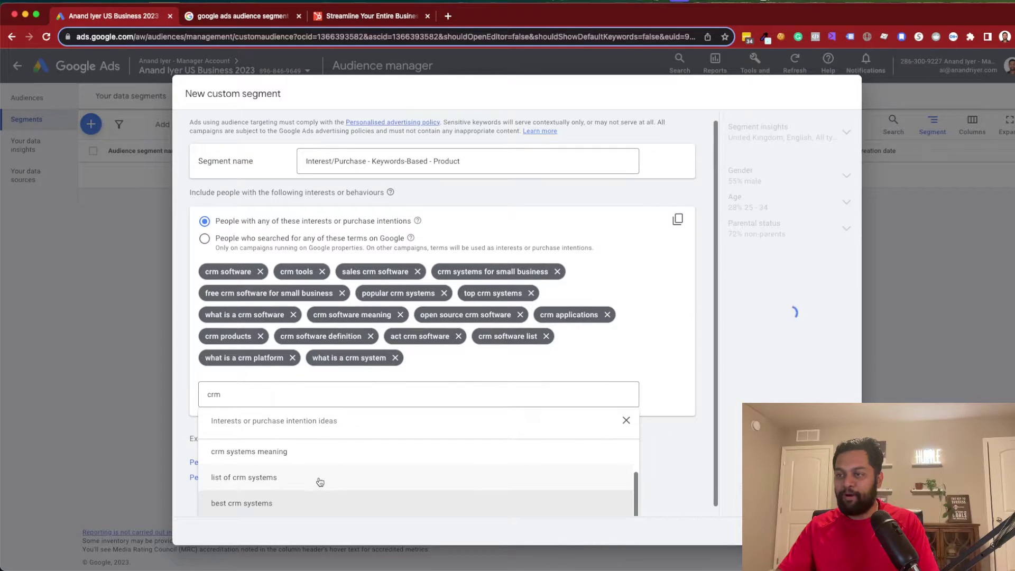
click(347, 471)
click(342, 450)
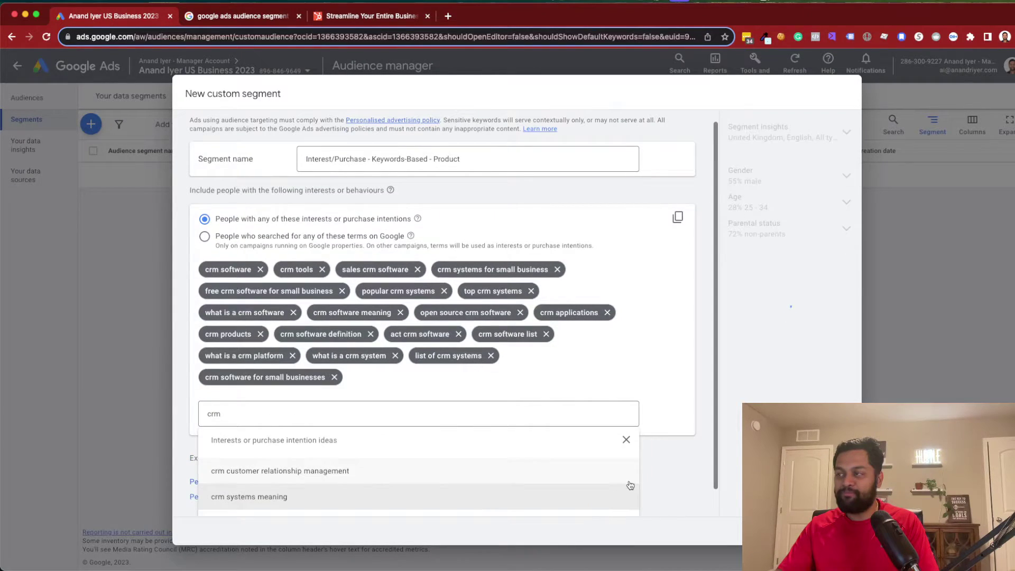
- Clear the leftover 'crm' text from the entry and dismiss the keyword ideas dropdown
click(661, 469)
click(363, 414)
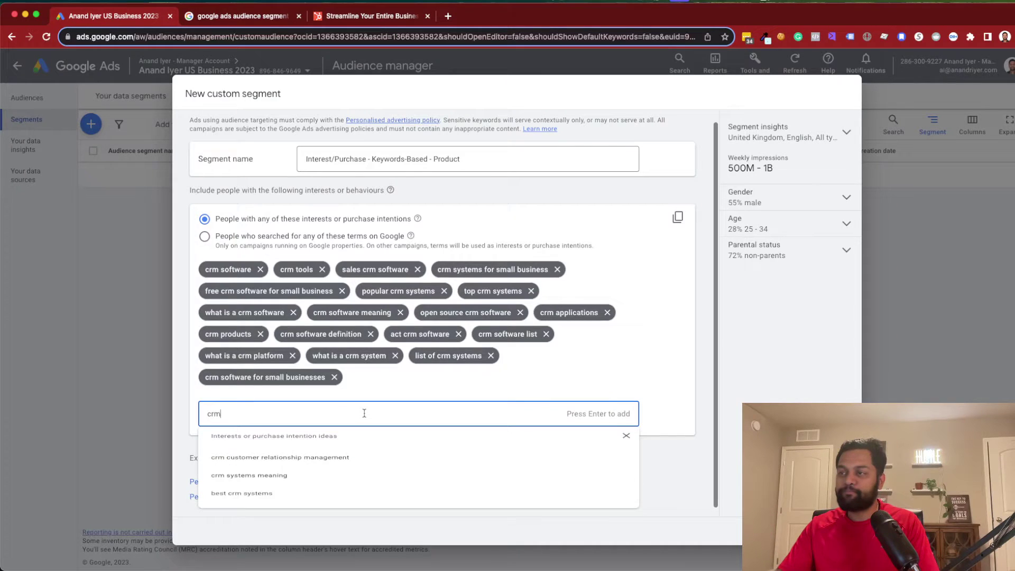
key(super+a)
key(BackSpace)
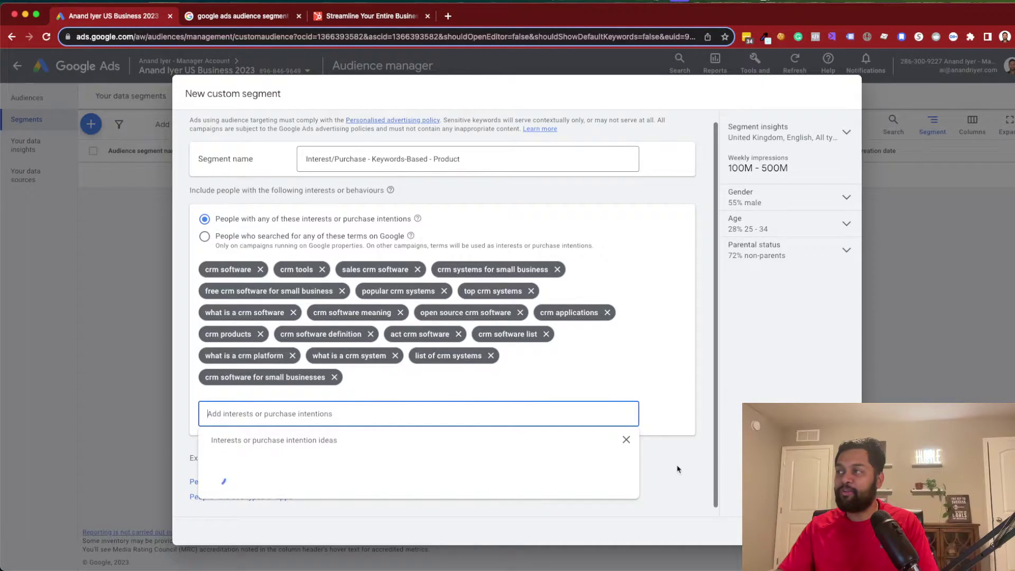
click(672, 474)
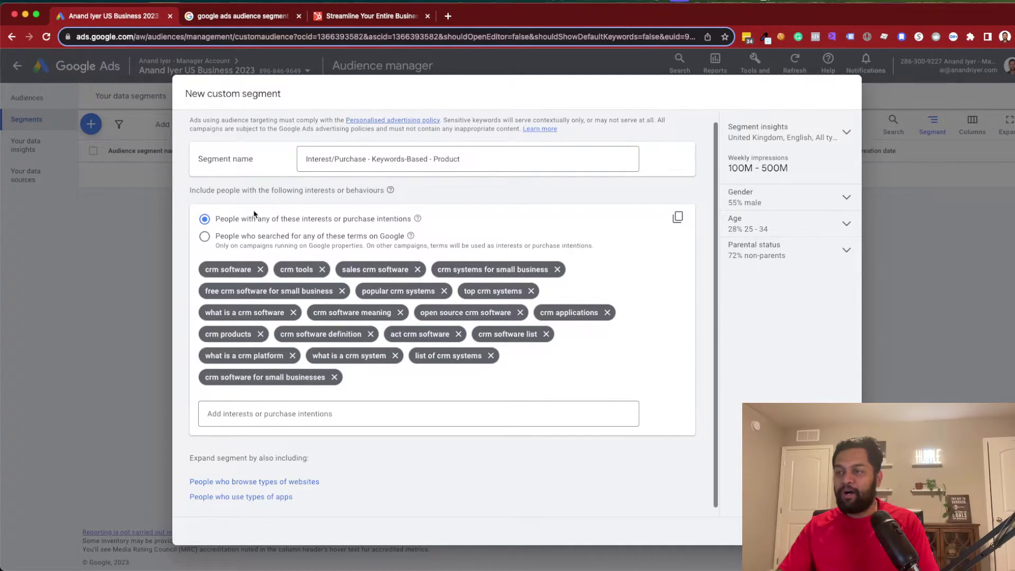
scroll(254, 214, down, 1)
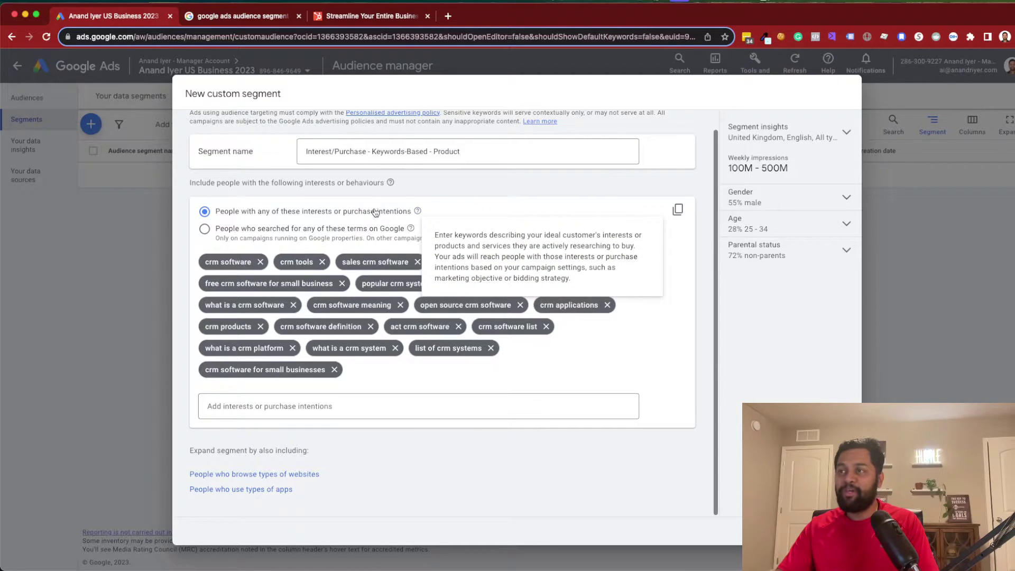
- Target people who searched for these CRM terms on Google, then start a new browser tab
click(205, 229)
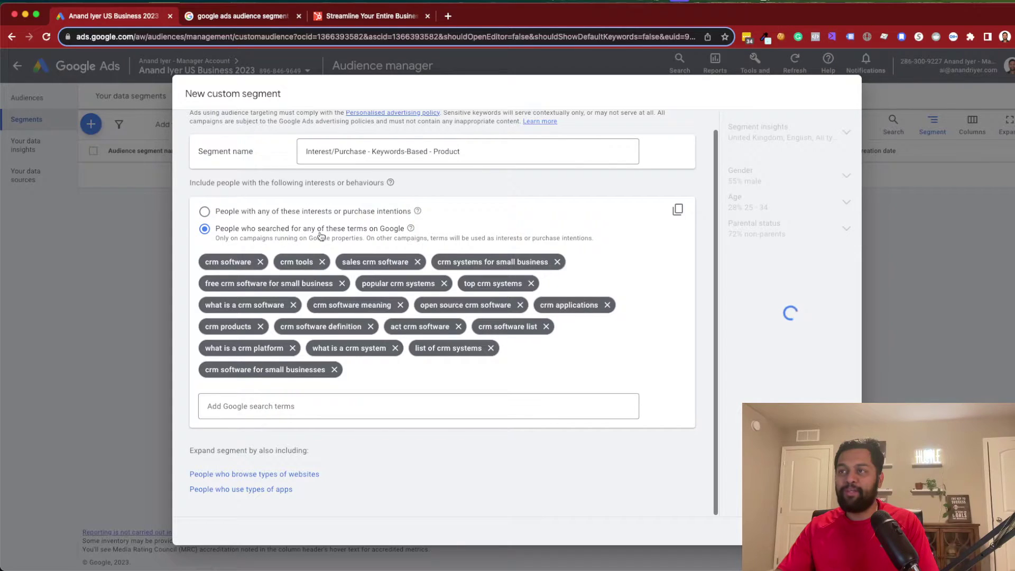
mouse_move(410, 229)
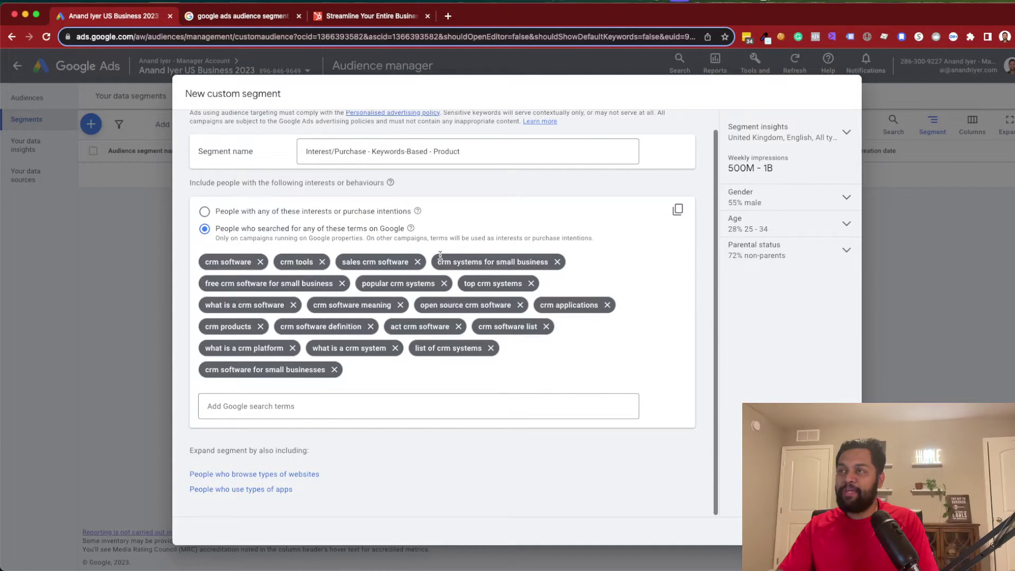
click(205, 212)
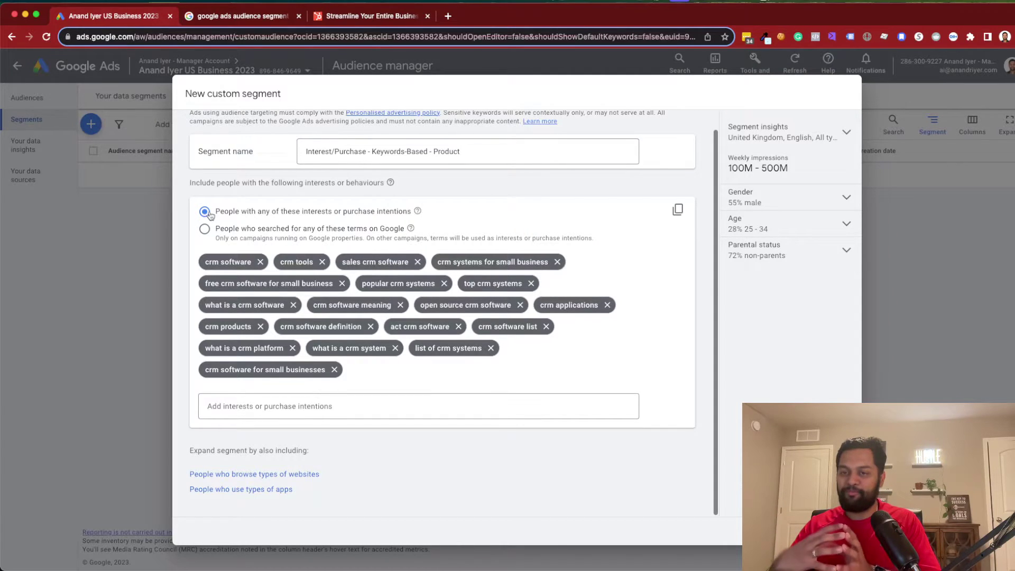
click(206, 230)
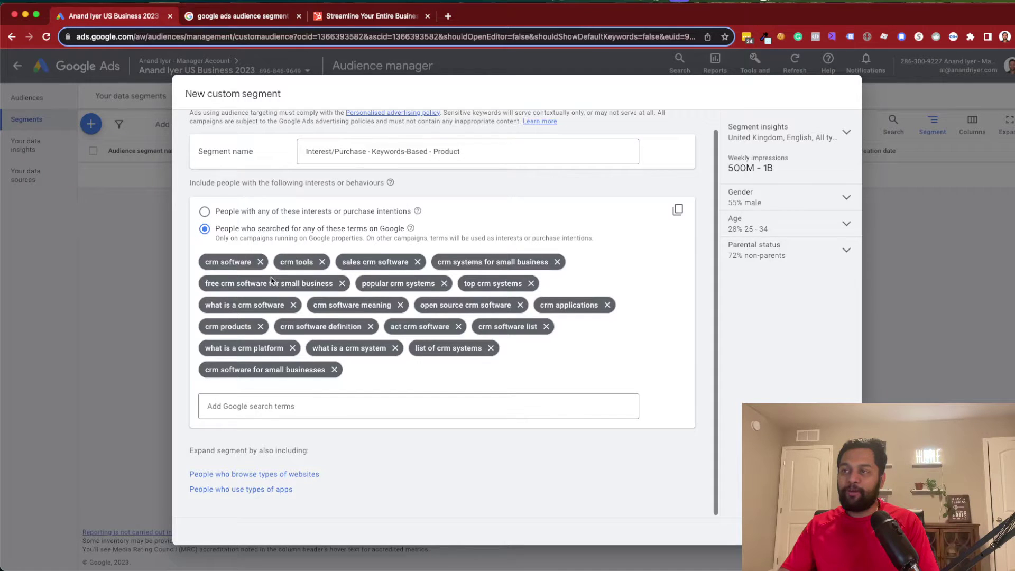
click(448, 15)
- On semrush.com, run Keyword Overview for 'crm software' and view all 8,854 keyword ideas
text(serm)
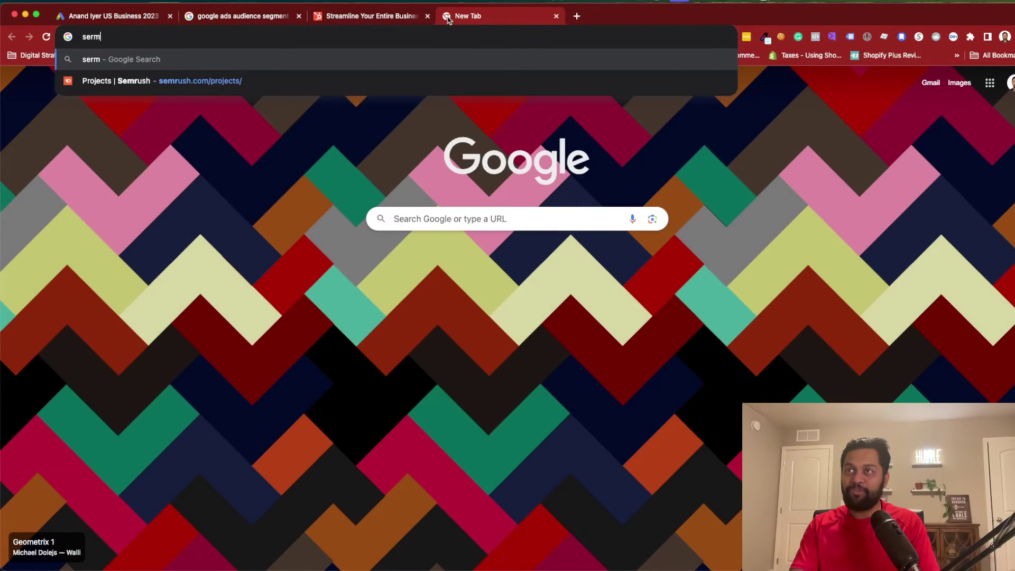
key(BackSpace)
key(BackSpace)
text(mrush.com/projects/)
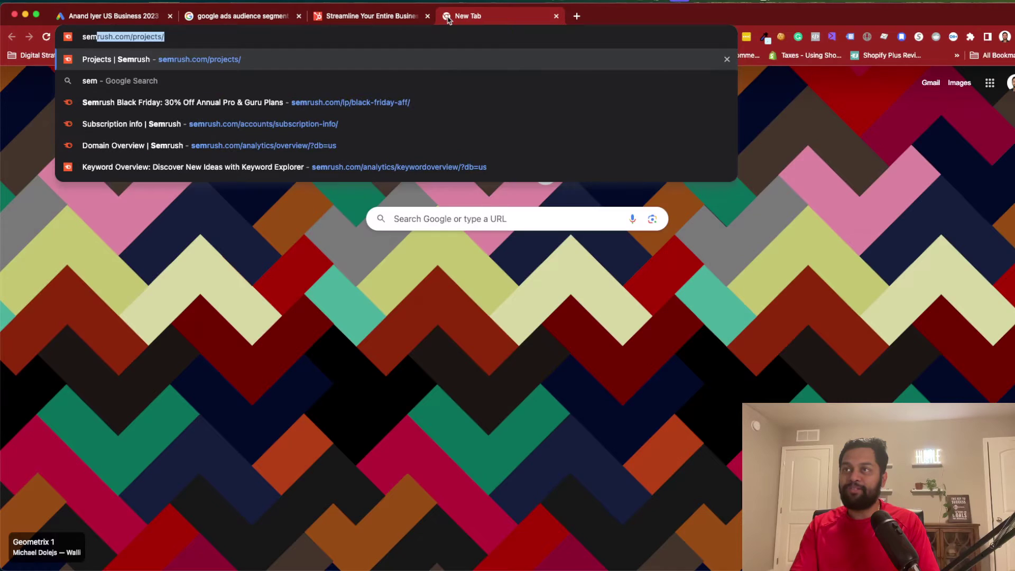
key(Return)
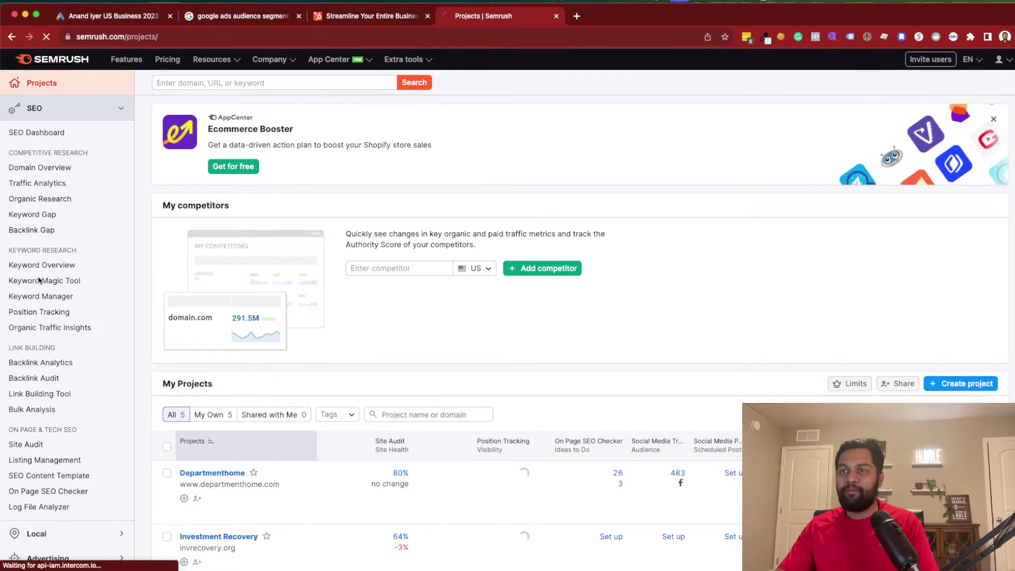
click(40, 265)
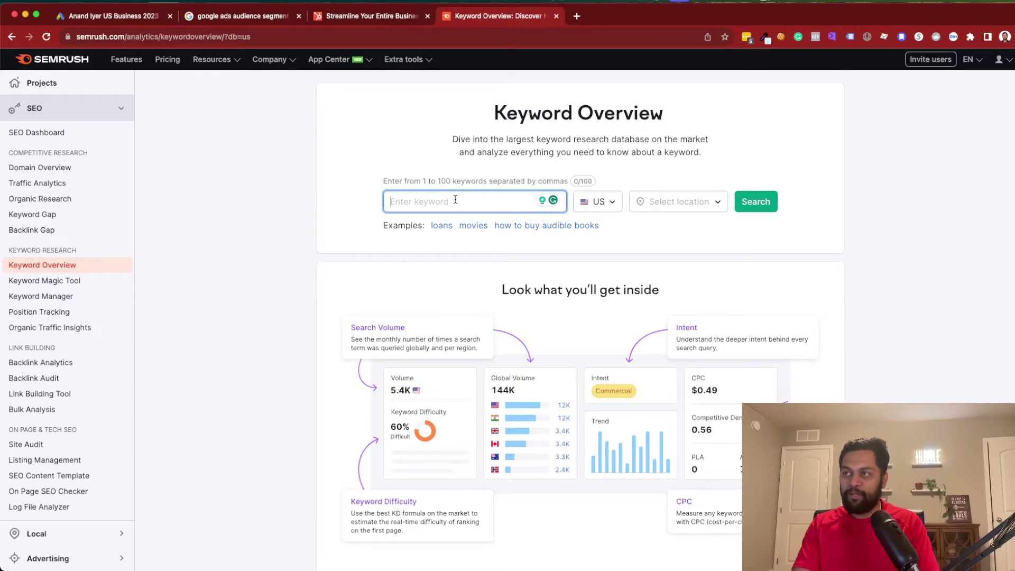
text(crm)
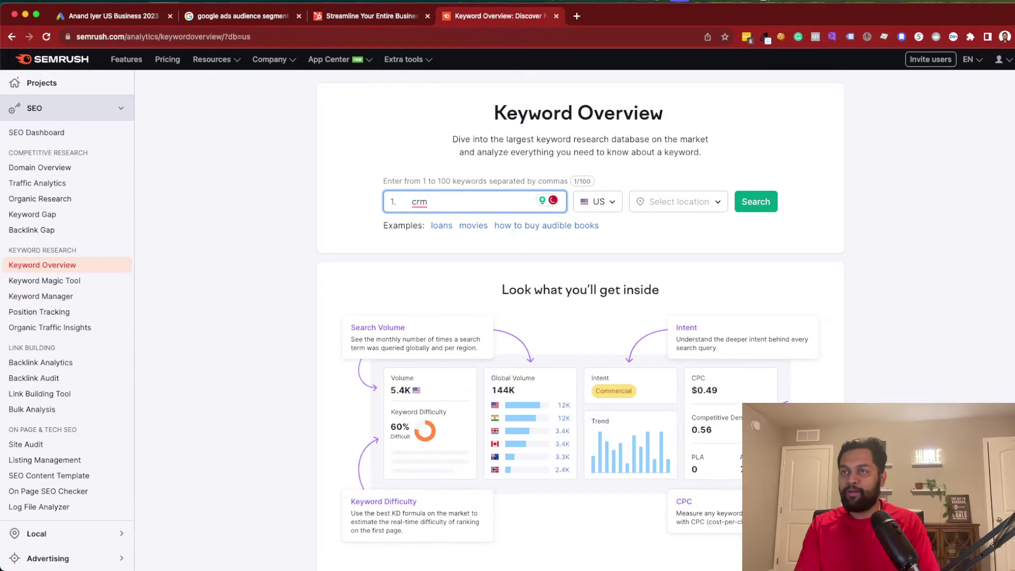
text( software)
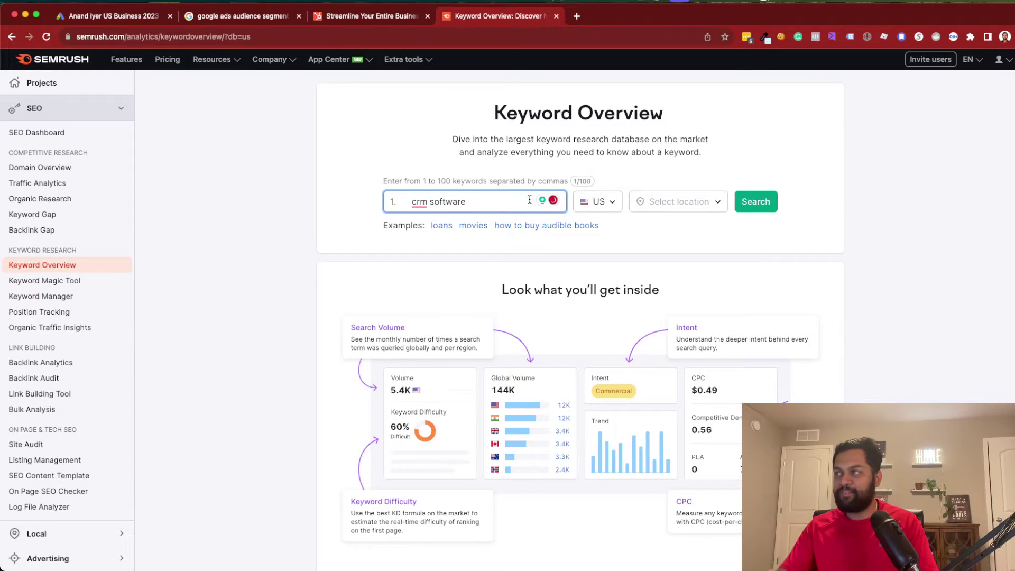
click(757, 203)
scroll(228, 353, down, 3)
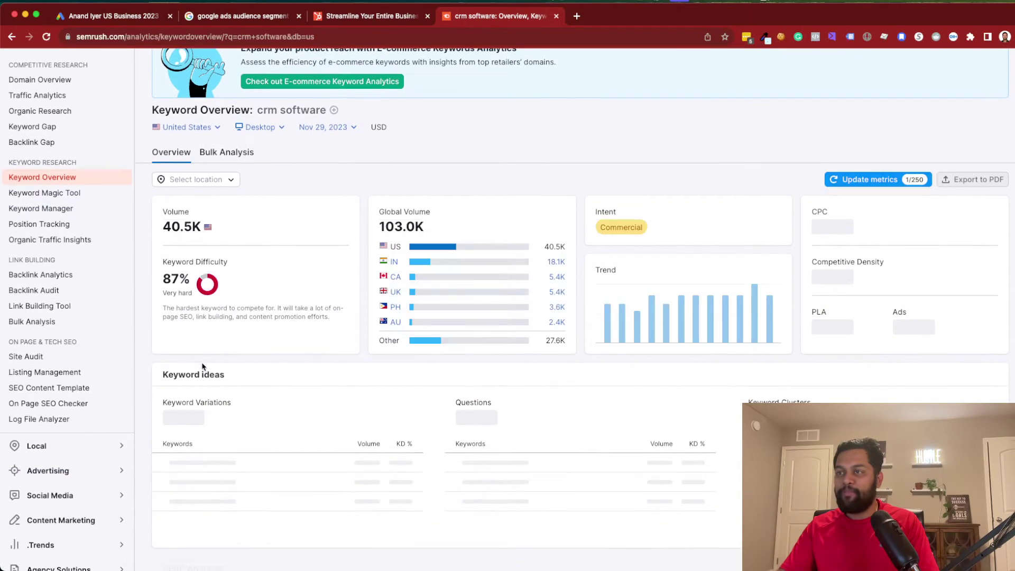
scroll(250, 398, down, 3)
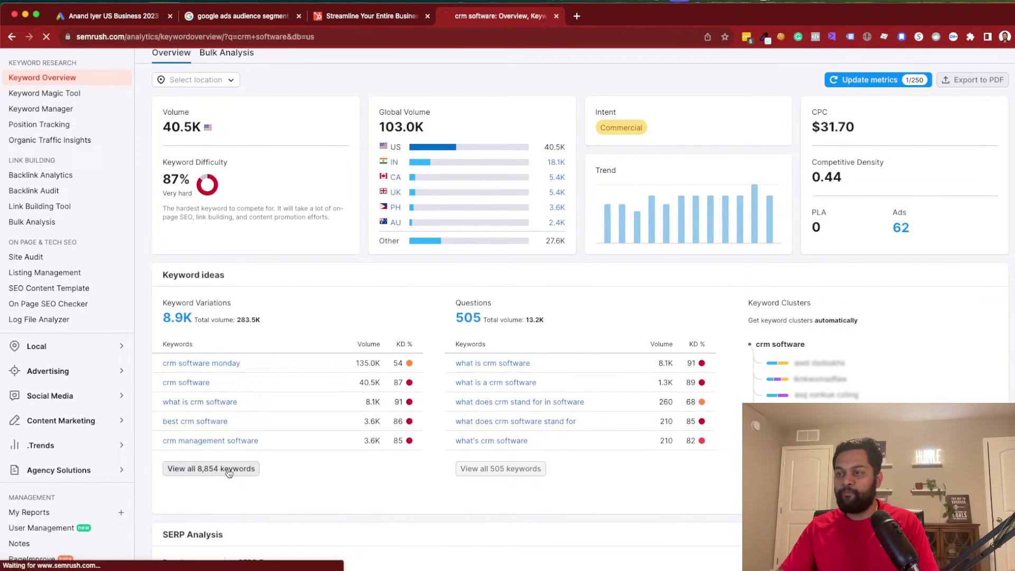
click(228, 470)
scroll(426, 249, down, 3)
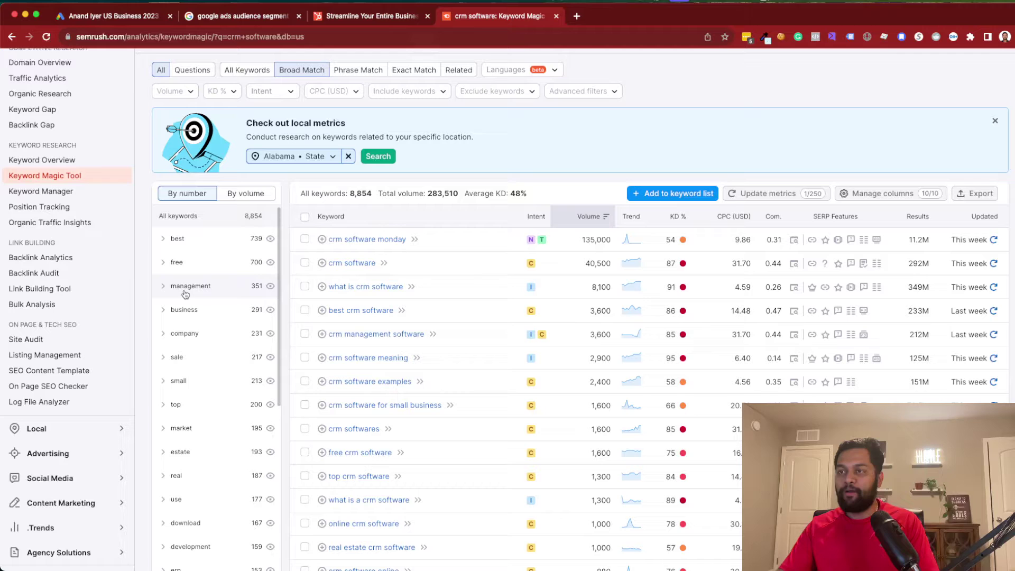
- Filter the Keyword Magic Tool results to the management keyword group and browse them
click(185, 290)
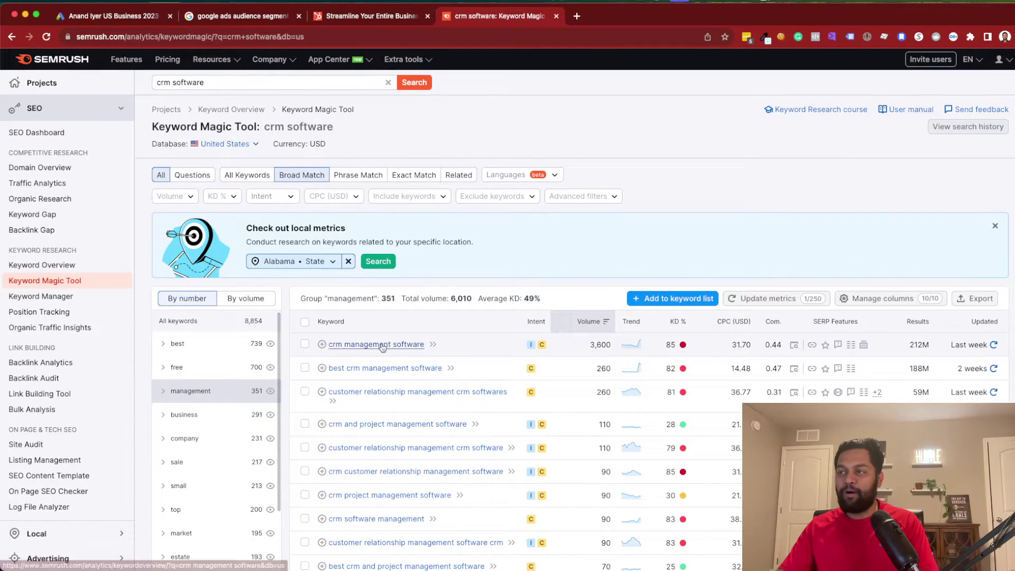
scroll(373, 349, down, 1)
scroll(344, 347, down, 2)
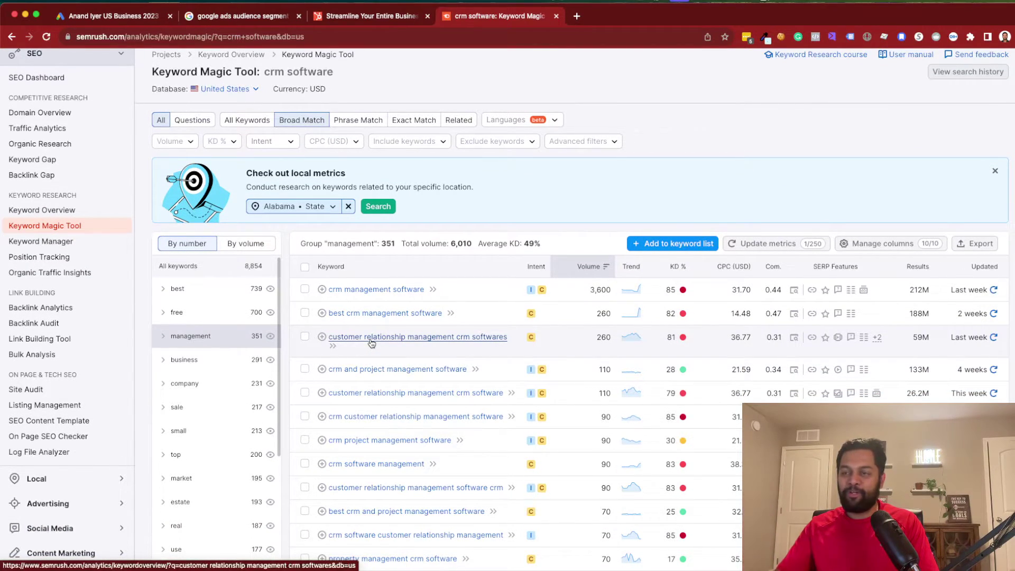
scroll(372, 344, down, 2)
scroll(215, 365, down, 3)
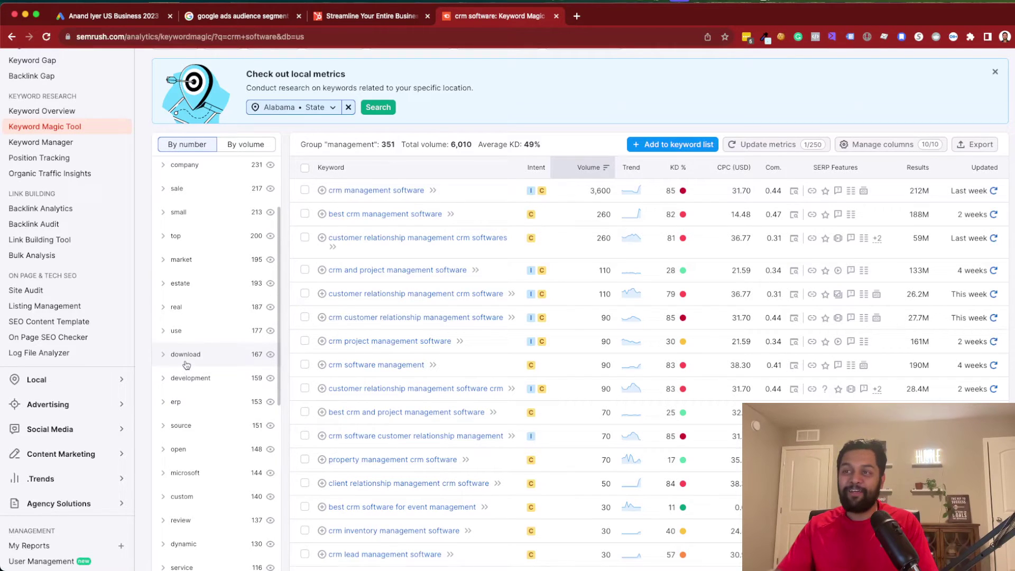
- Browse the download and integration keyword groups, then return to the Google Ads tab
click(189, 356)
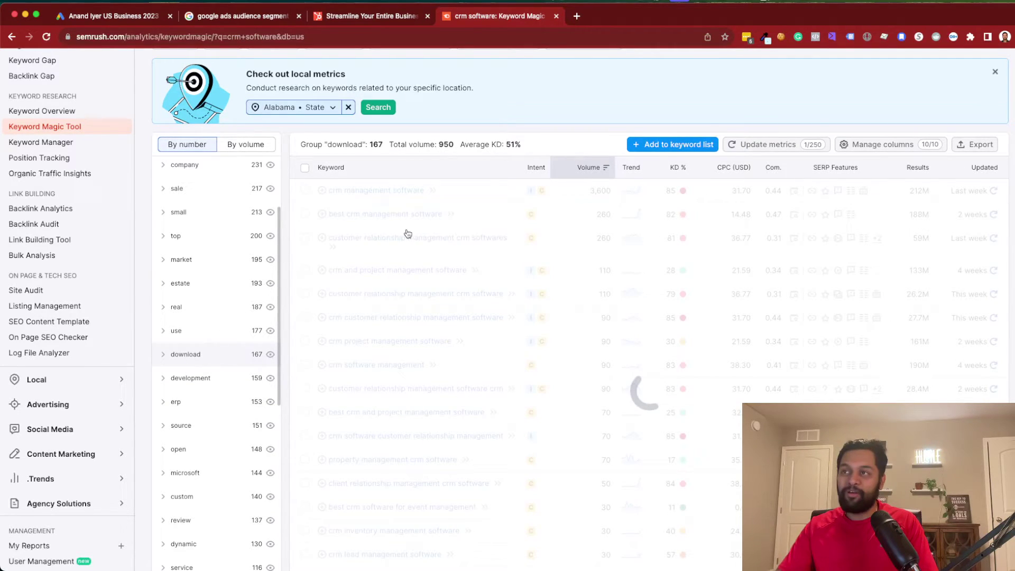
scroll(394, 238, up, 3)
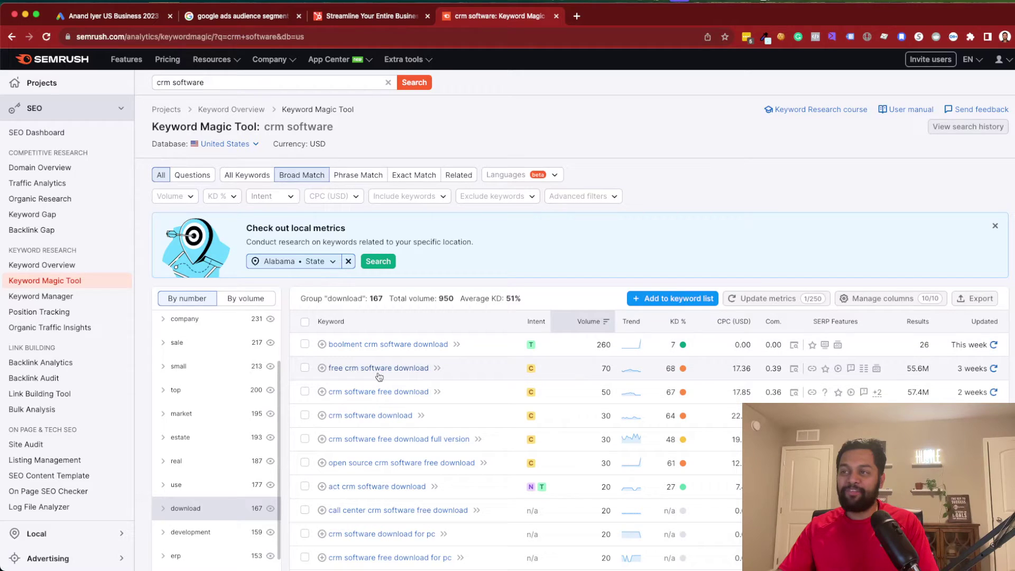
scroll(158, 413, down, 3)
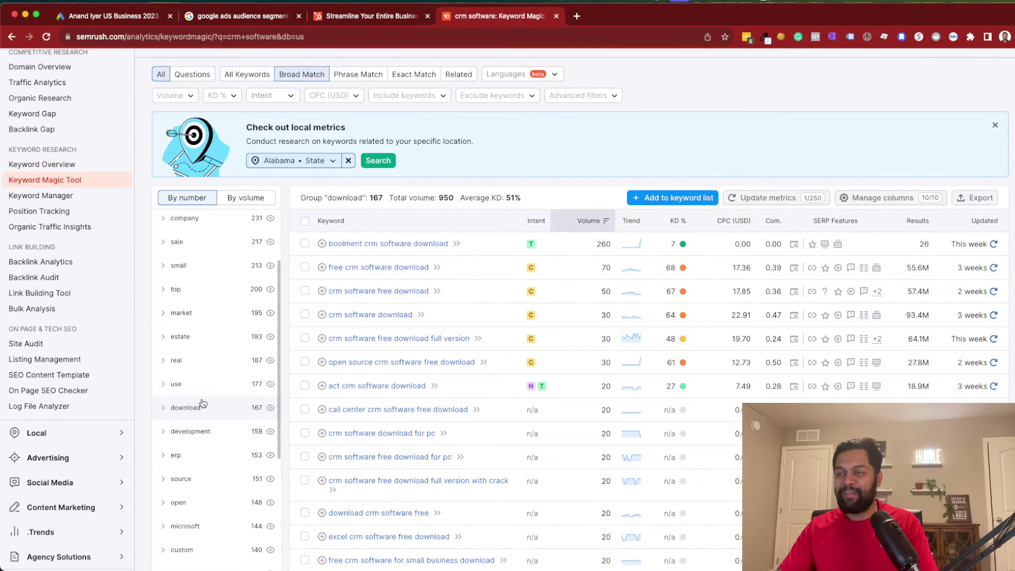
scroll(203, 403, down, 3)
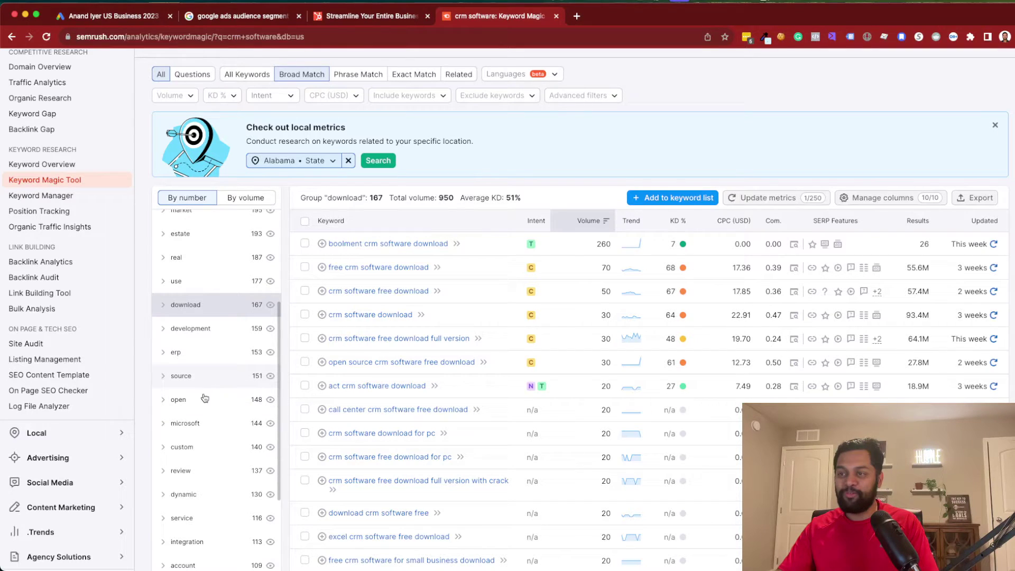
scroll(205, 402, down, 1)
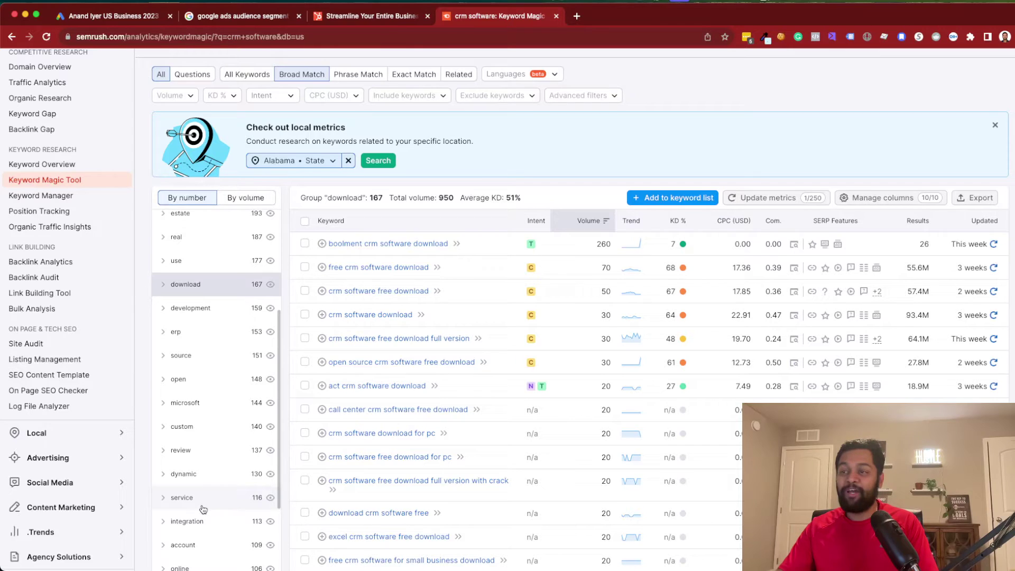
scroll(206, 505, down, 1)
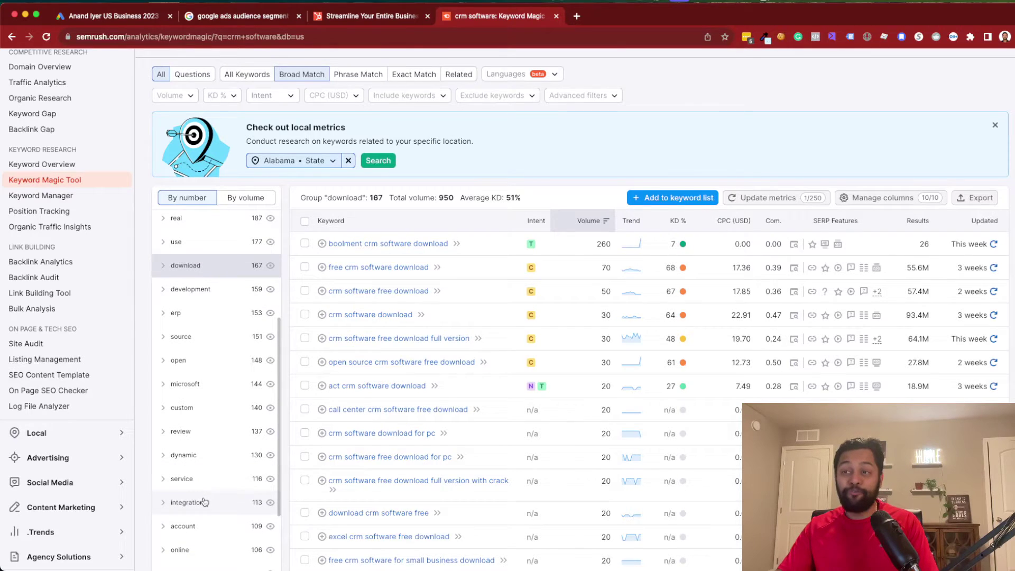
click(204, 502)
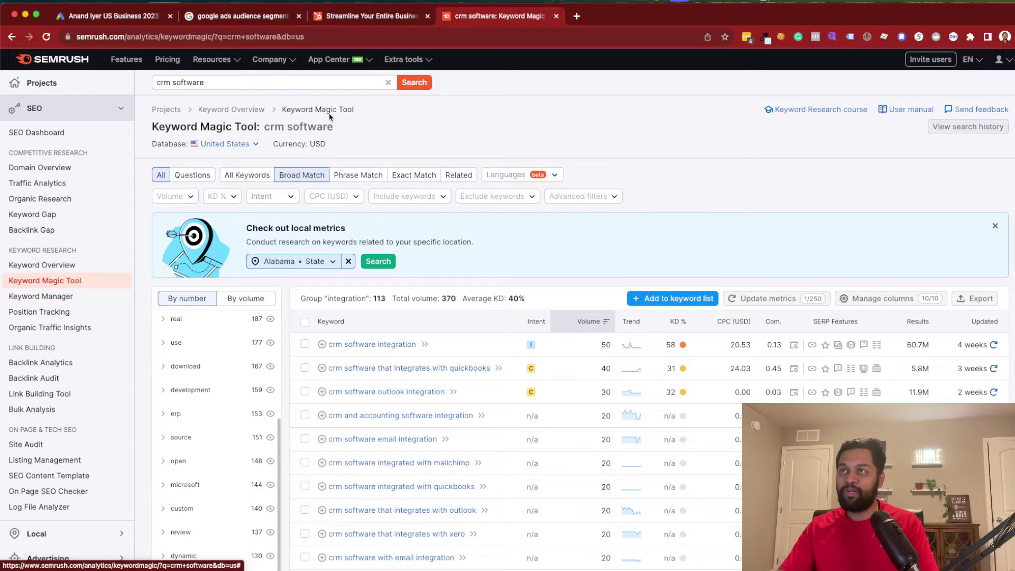
click(140, 21)
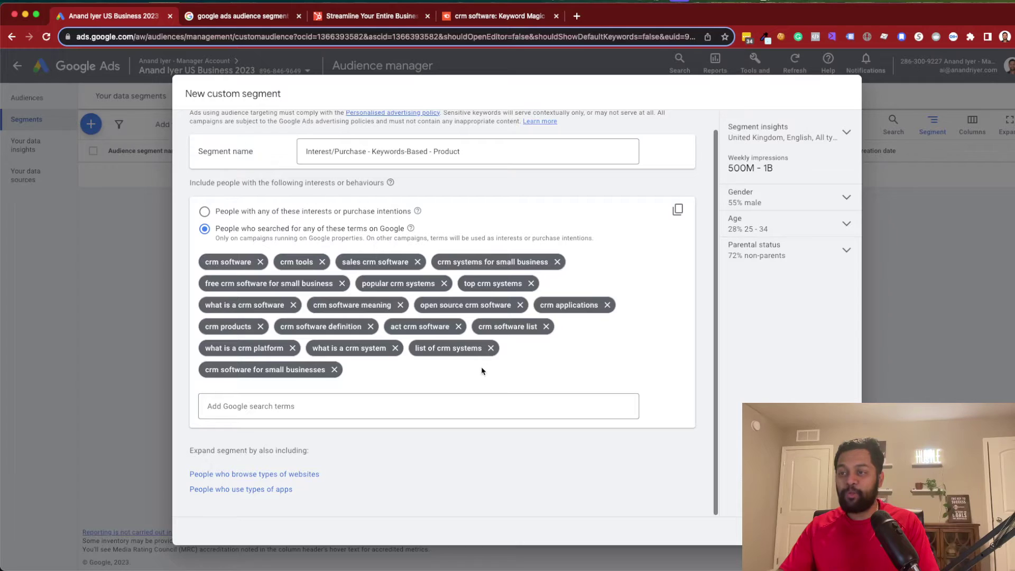
click(239, 475)
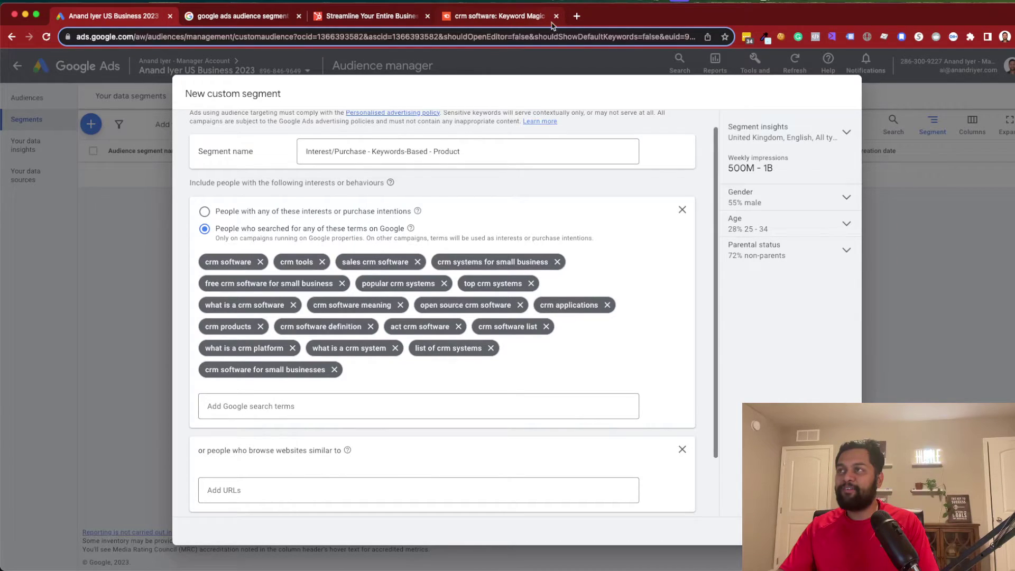
click(351, 20)
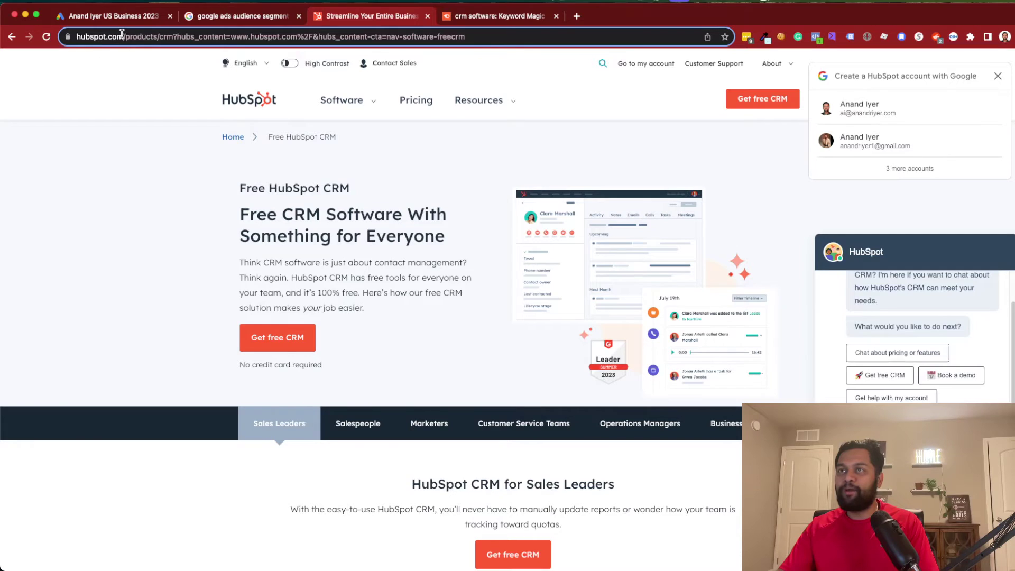
drag(122, 34, 67, 36)
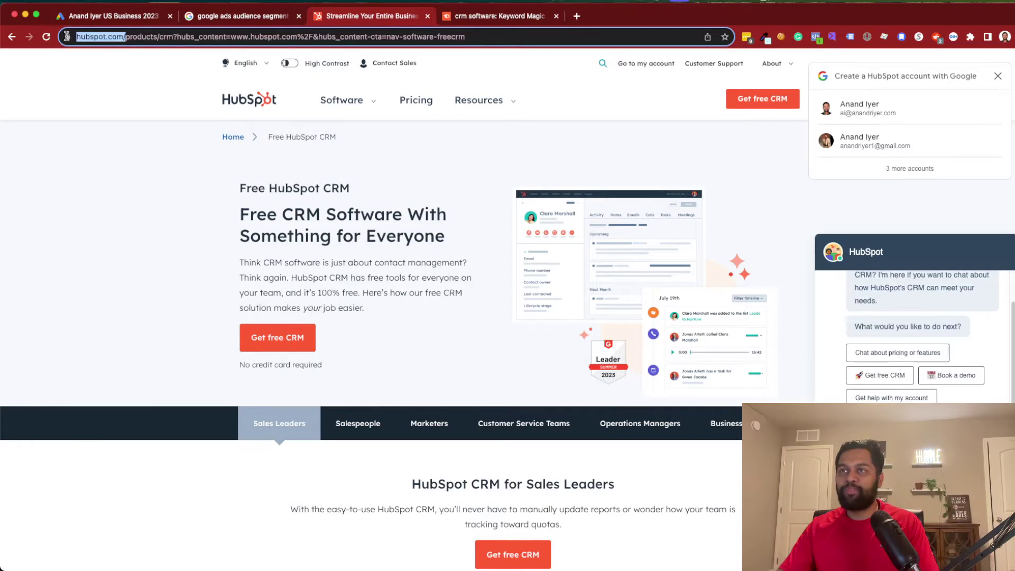
key(super+c)
click(107, 20)
click(356, 484)
key(super+v)
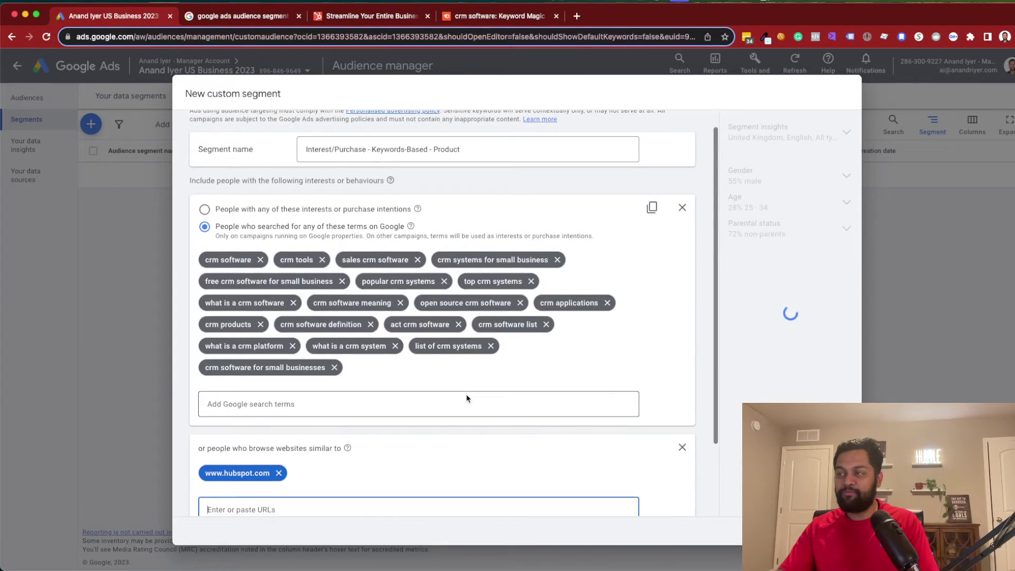
scroll(467, 398, down, 2)
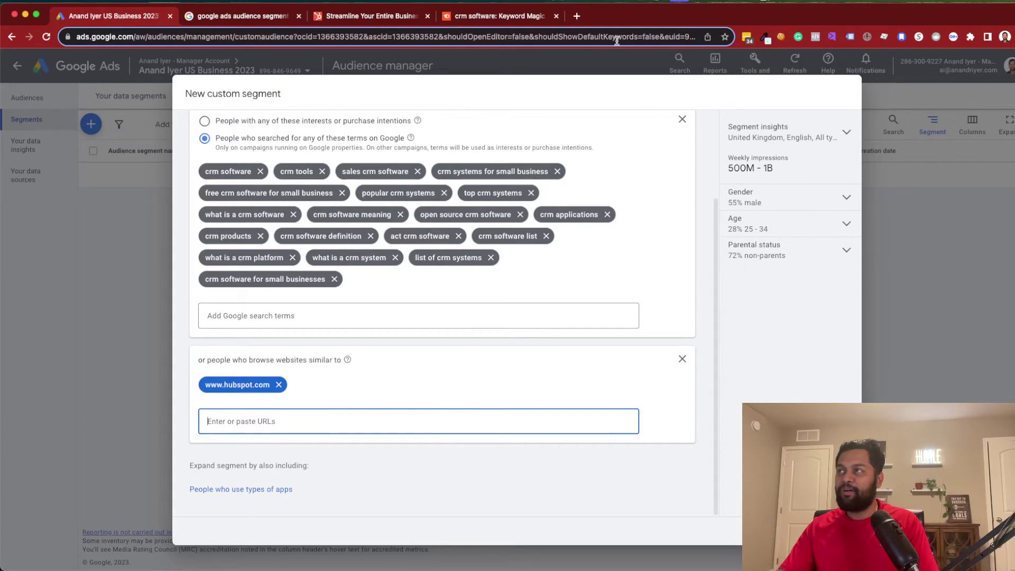
click(577, 17)
- Search Google for 'hubspot alternatives' and scroll to the list of competitors
text(hubs)
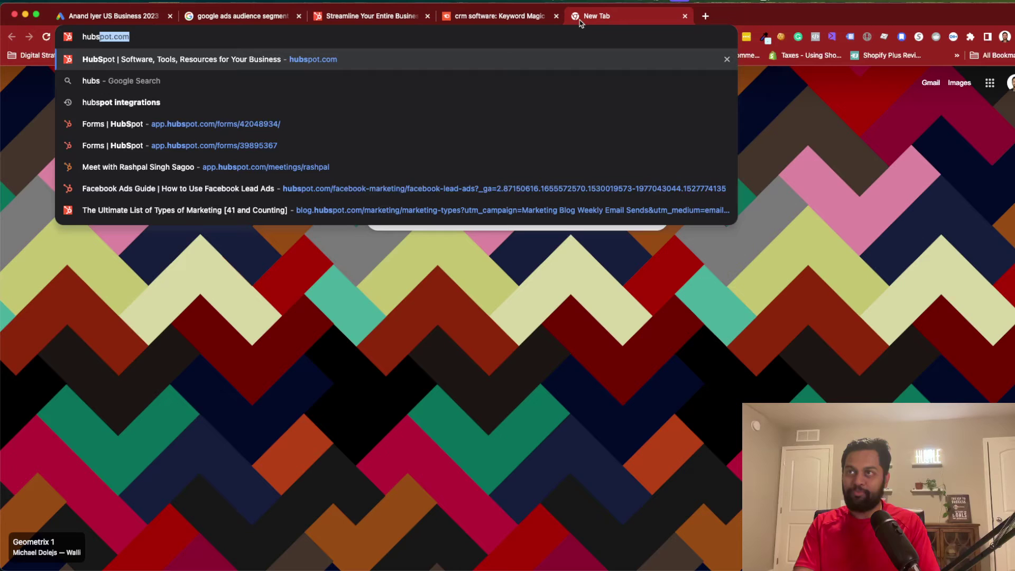
text(pot alternatives)
key(Return)
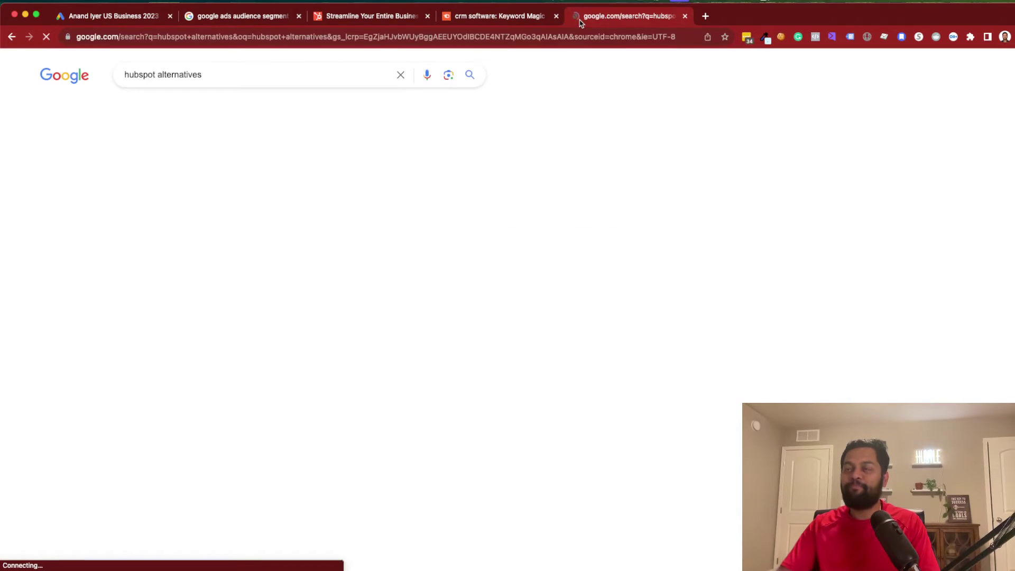
scroll(476, 279, down, 5)
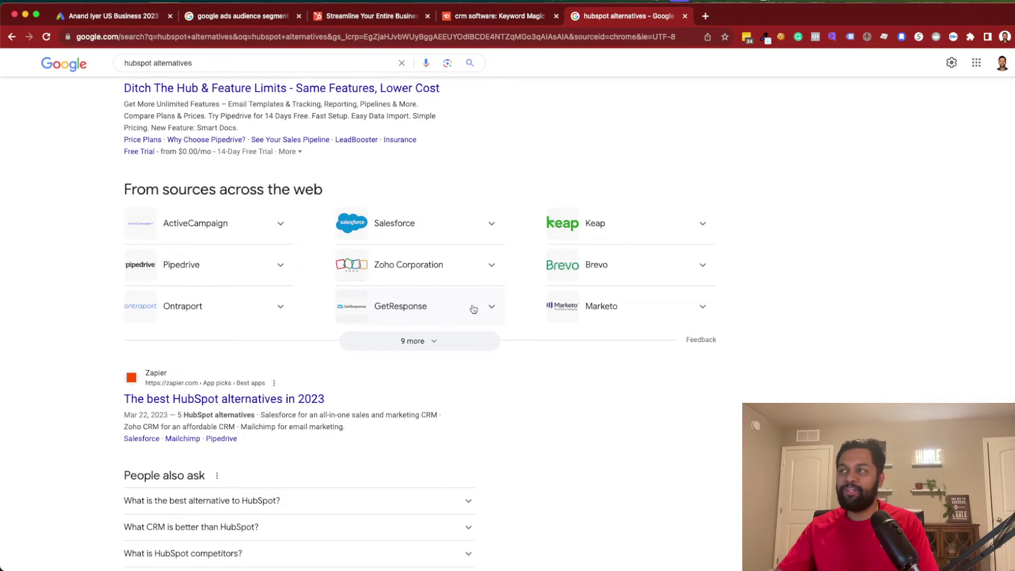
click(106, 17)
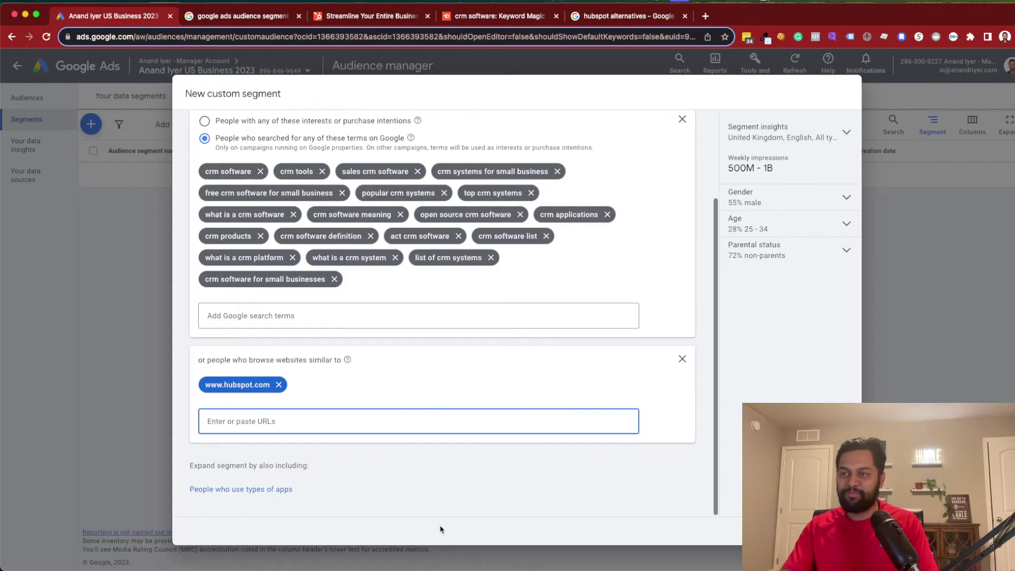
text(activecampaig)
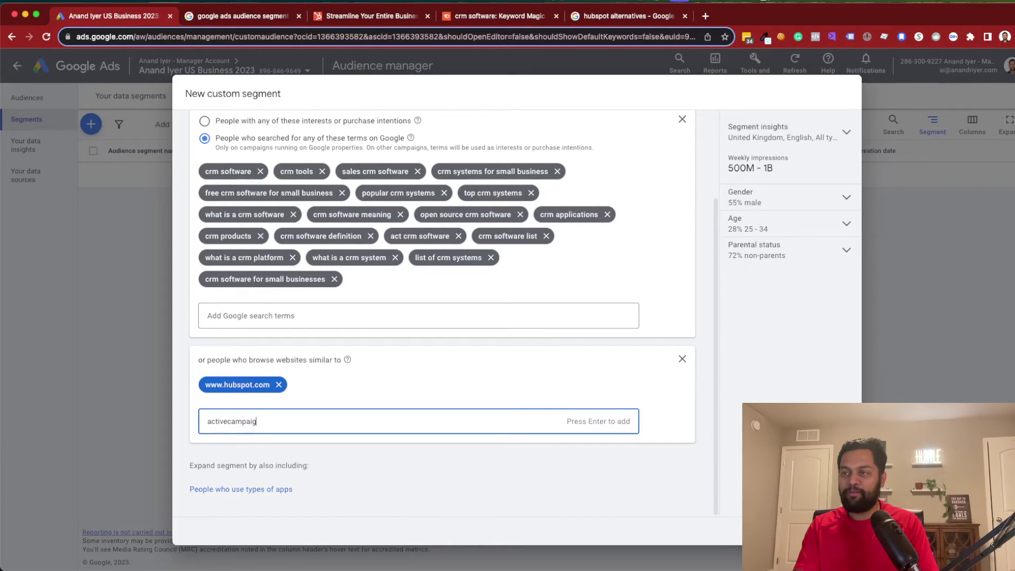
text(n.com)
key(Return)
text(sale)
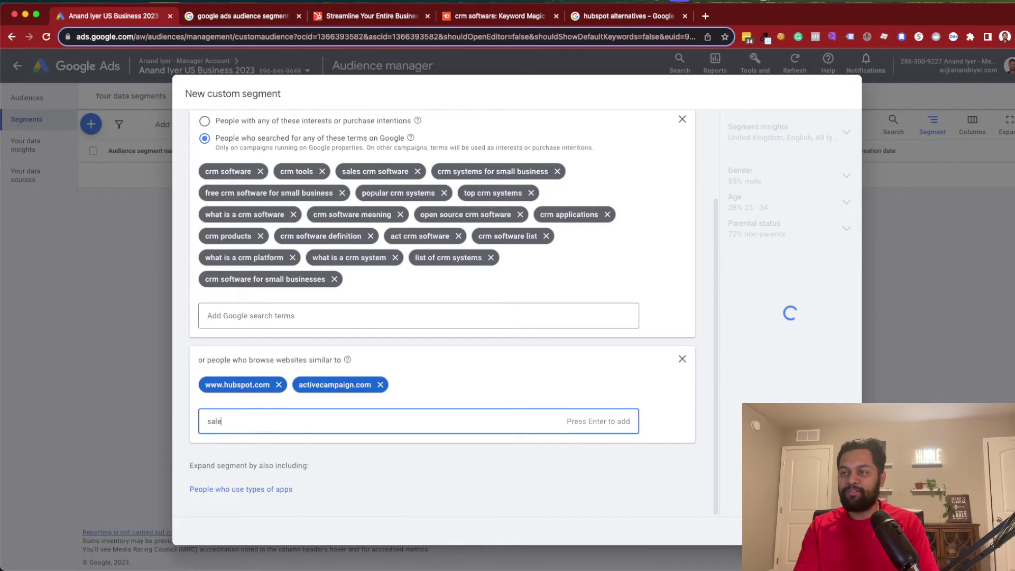
text(sforce.com)
key(Return)
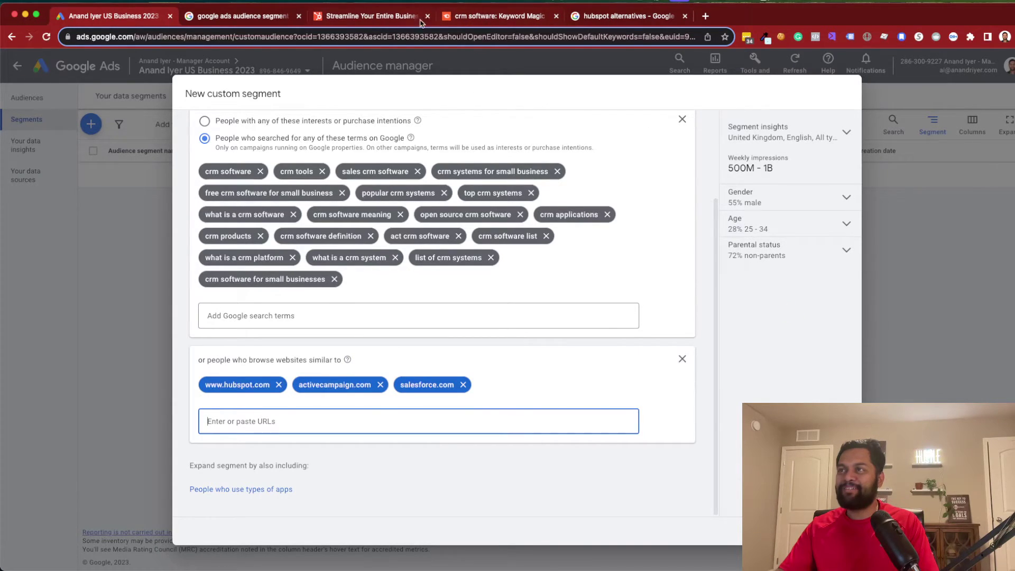
- Run a Semrush Domain Overview for hubspot.com
click(476, 16)
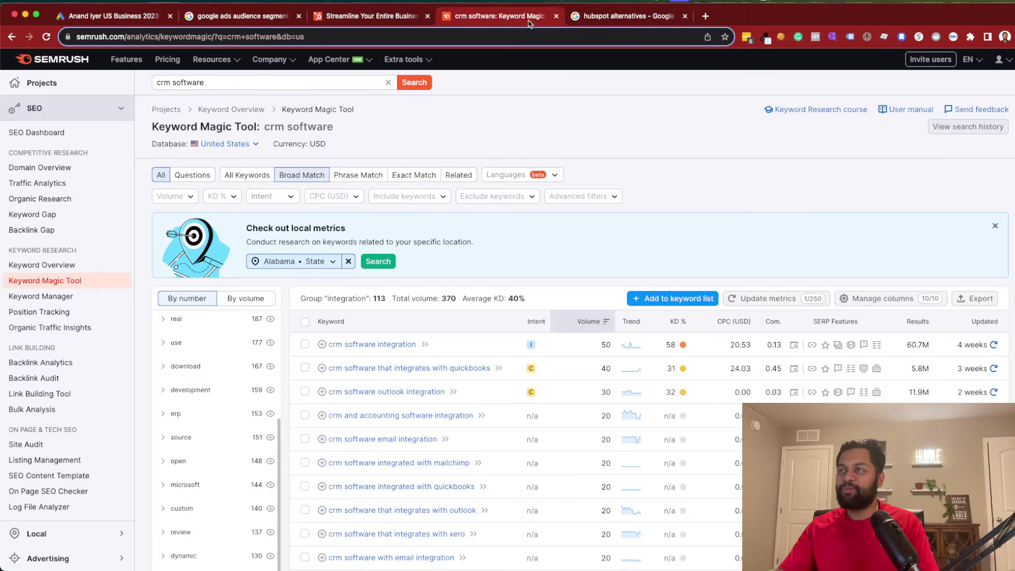
click(68, 168)
text(hu)
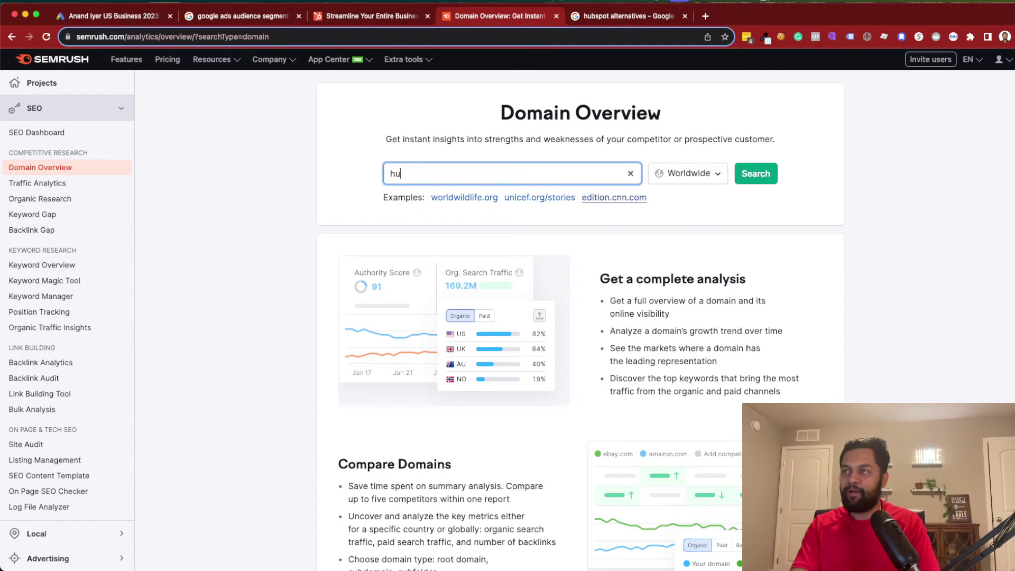
text(bspot.com)
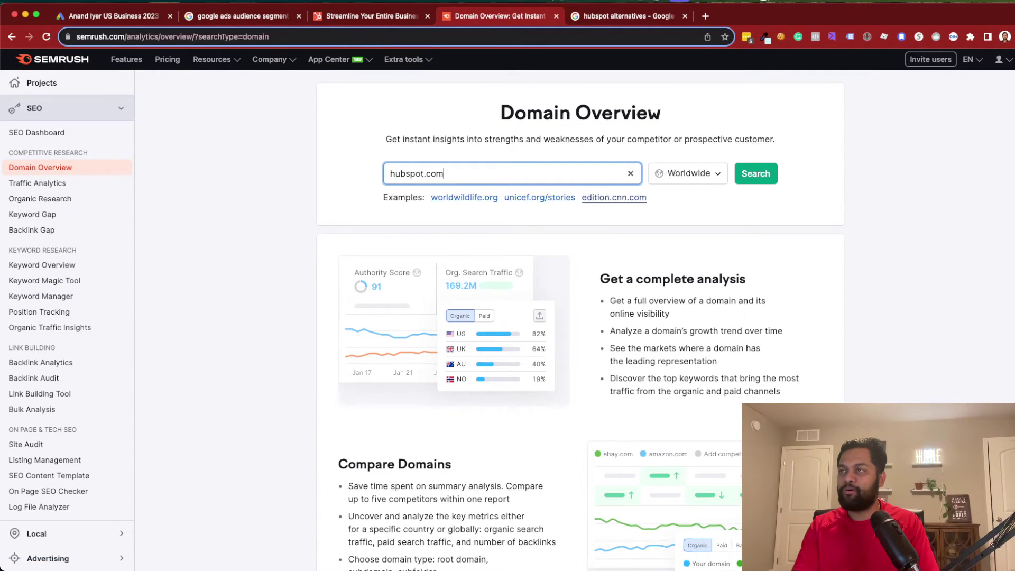
key(Return)
- Open and scroll through hubspot.com's full Organic Competitors table
scroll(643, 262, down, 10)
scroll(643, 262, down, 5)
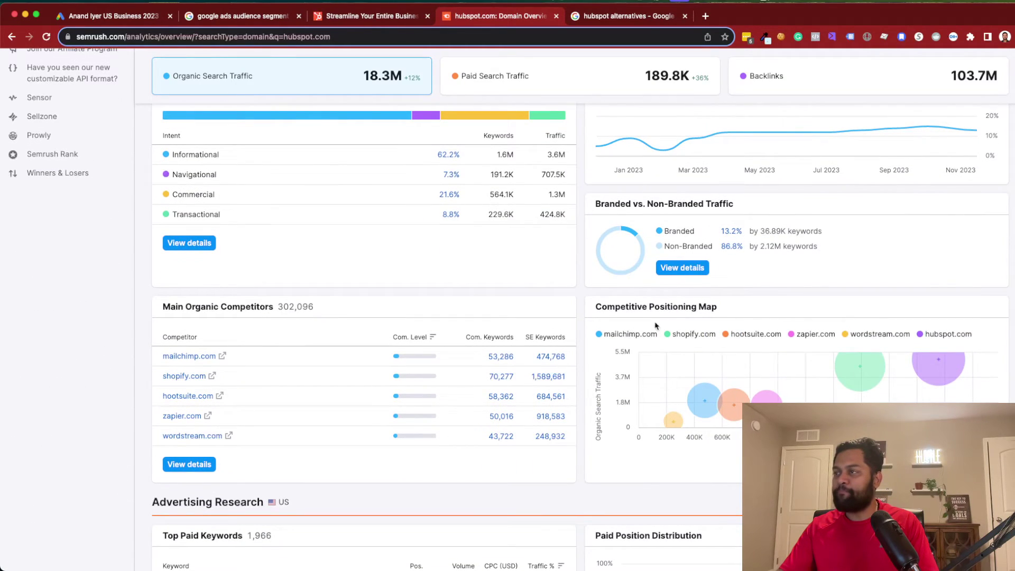
mouse_move(662, 309)
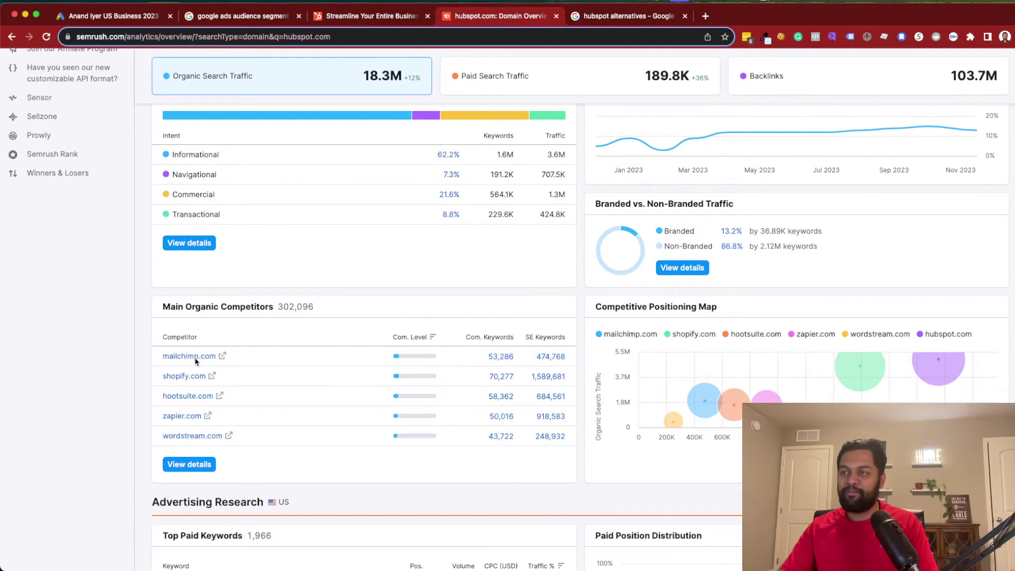
click(190, 464)
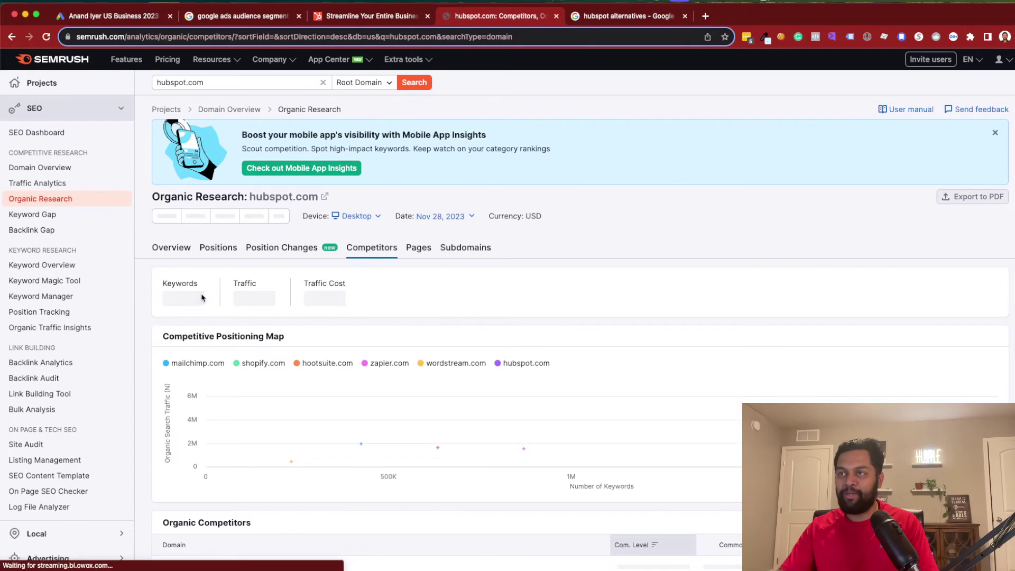
scroll(312, 348, down, 3)
scroll(313, 347, down, 5)
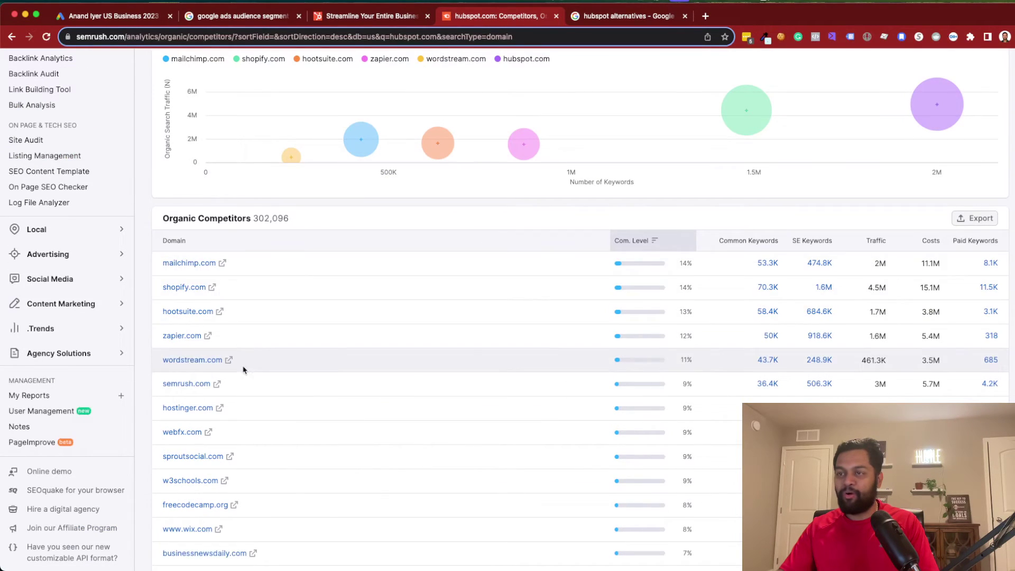
scroll(227, 433, down, 3)
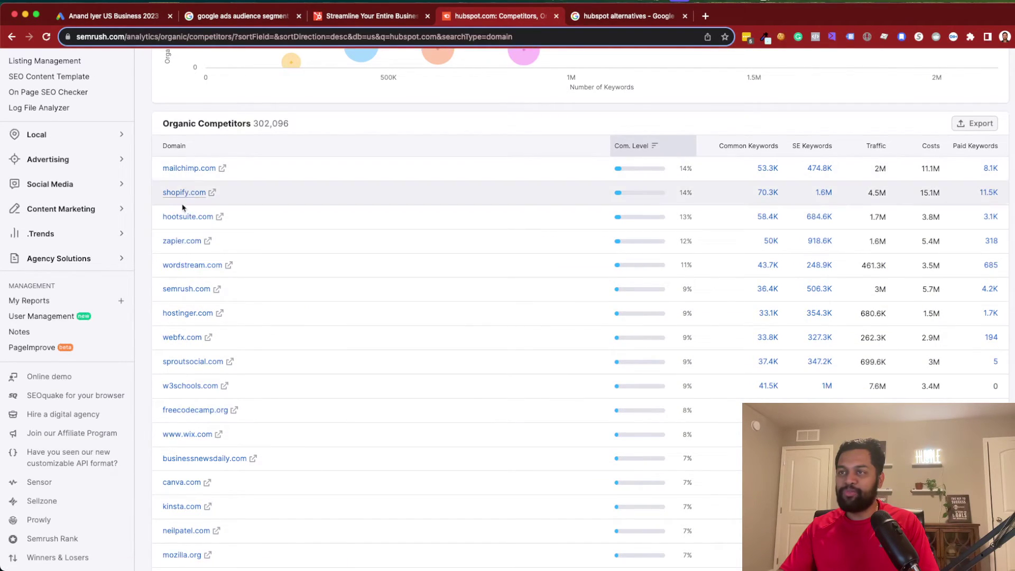
scroll(189, 254, down, 5)
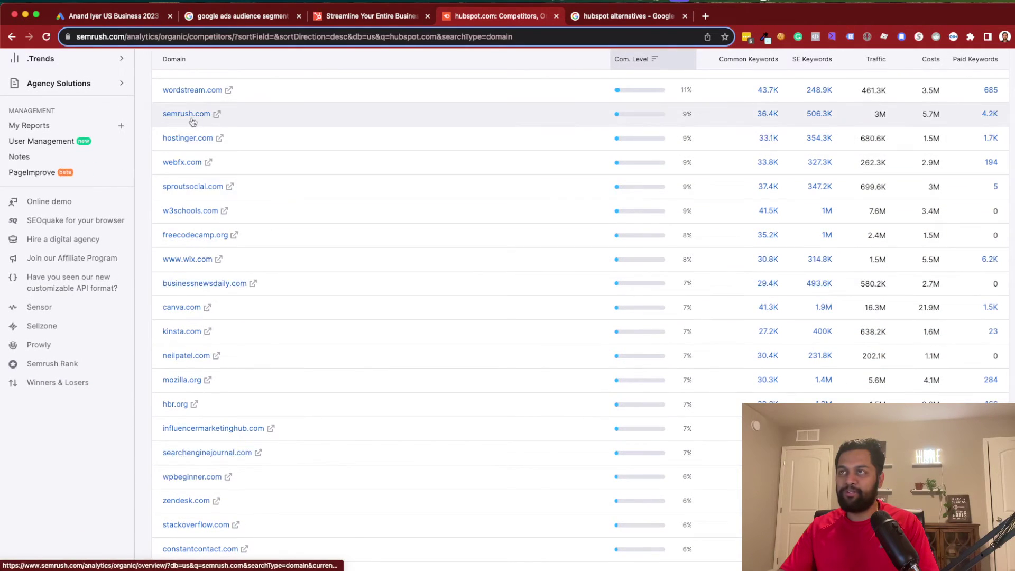
click(111, 16)
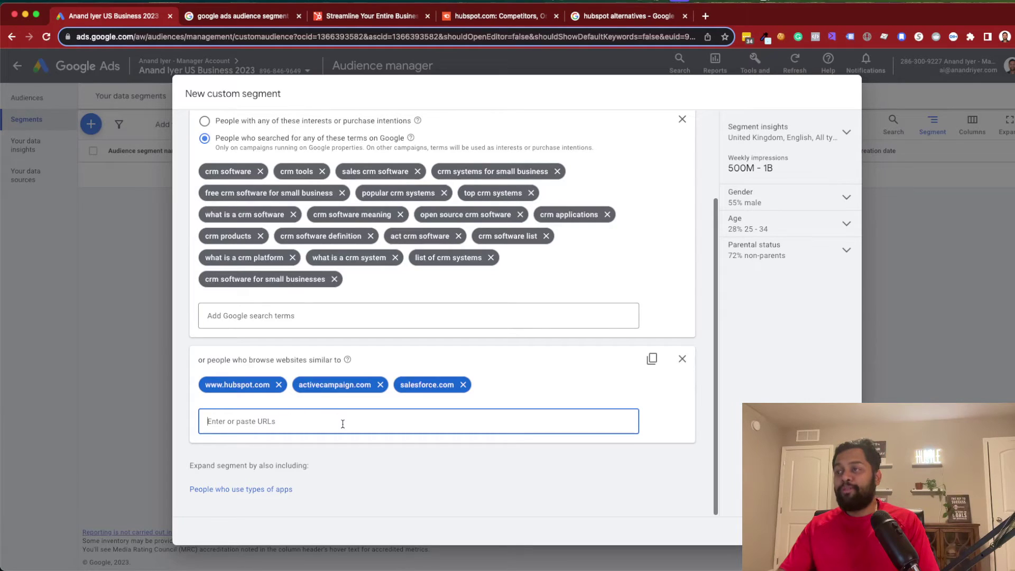
- Scroll the New custom segment dialog down to the Expand segment options
scroll(333, 418, up, 3)
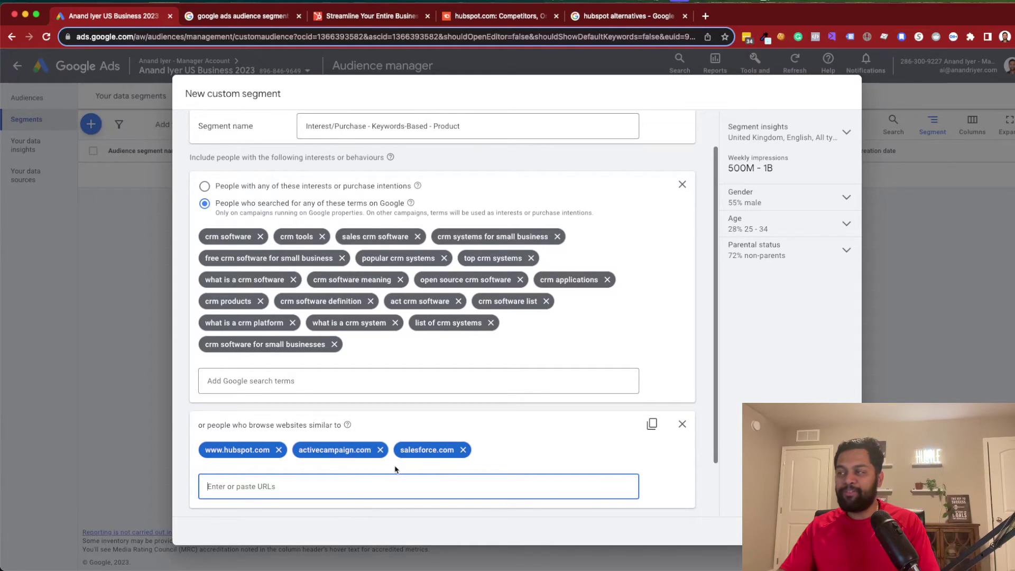
scroll(395, 469, down, 1)
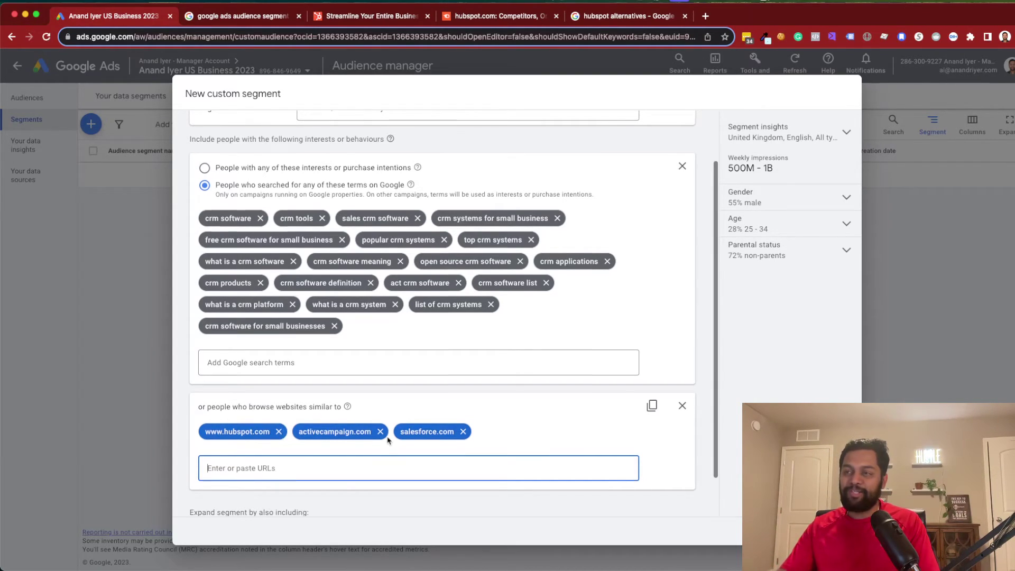
scroll(338, 455, down, 2)
- Add a 'People who use types of apps' section and start an app search
click(234, 490)
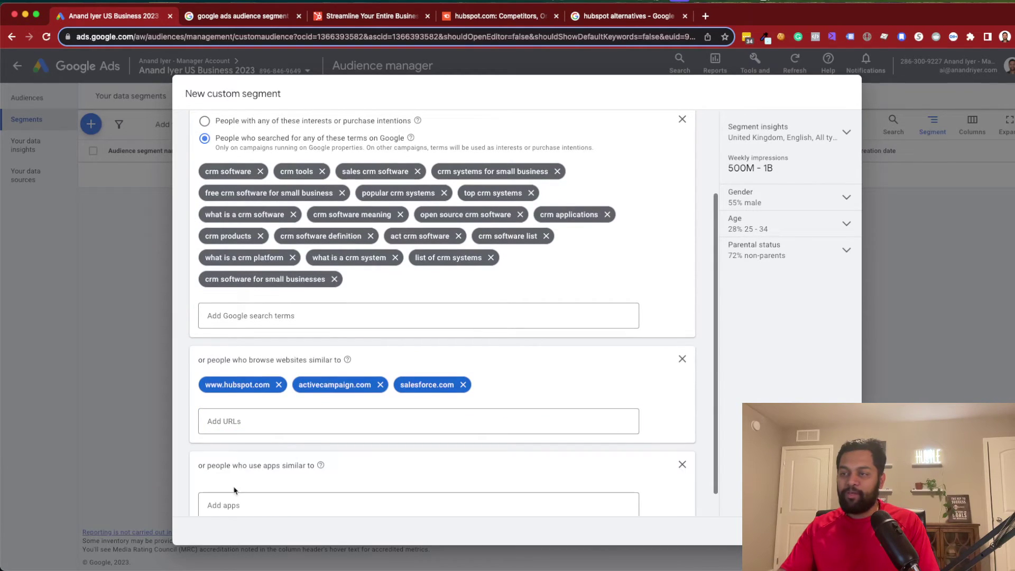
scroll(287, 489, down, 1)
click(243, 471)
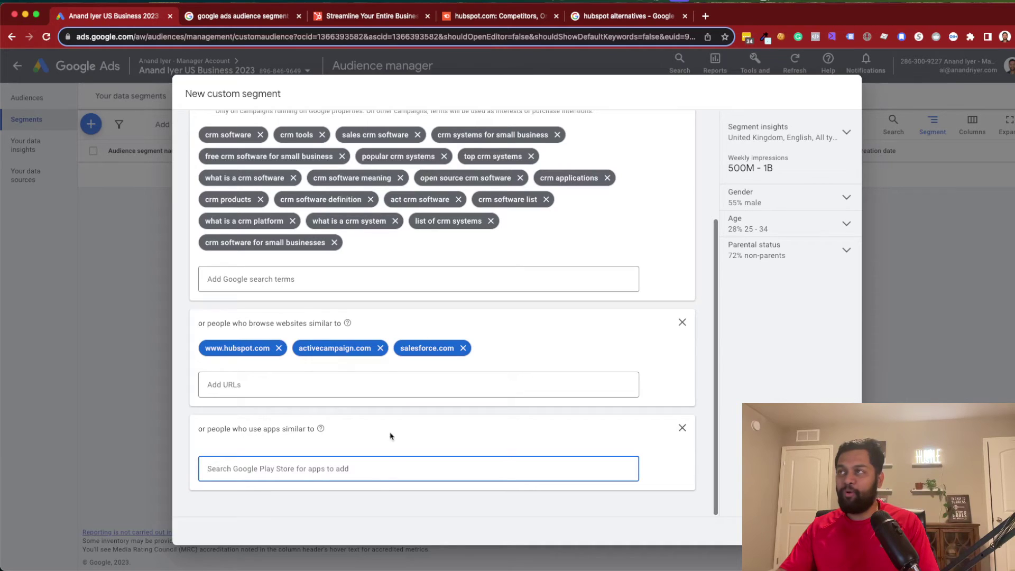
- Search Google for 'crm apps ios' to find candidate CRM apps
click(613, 16)
triple_click(158, 63)
text(cr)
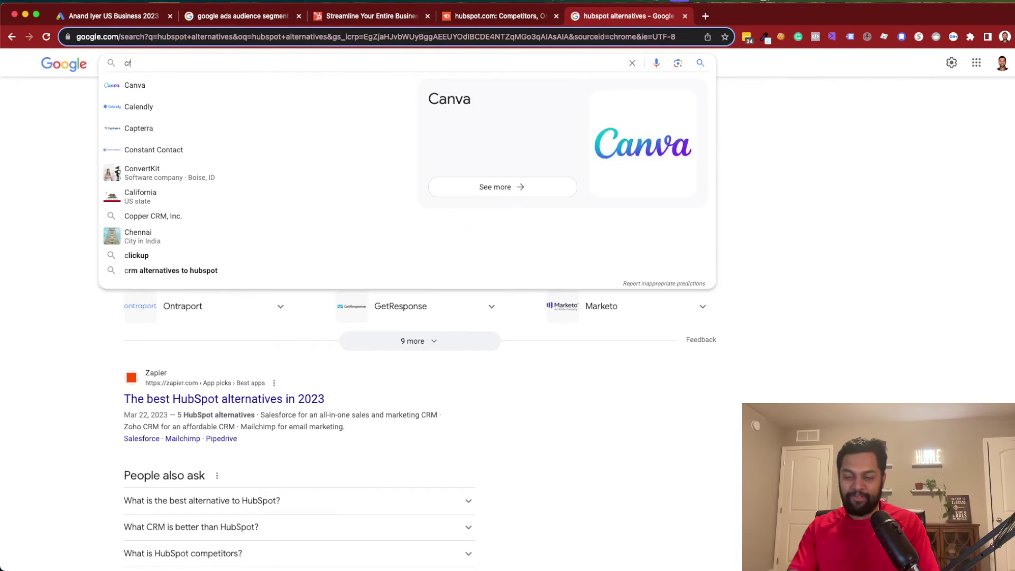
text(m apps ios)
key(Return)
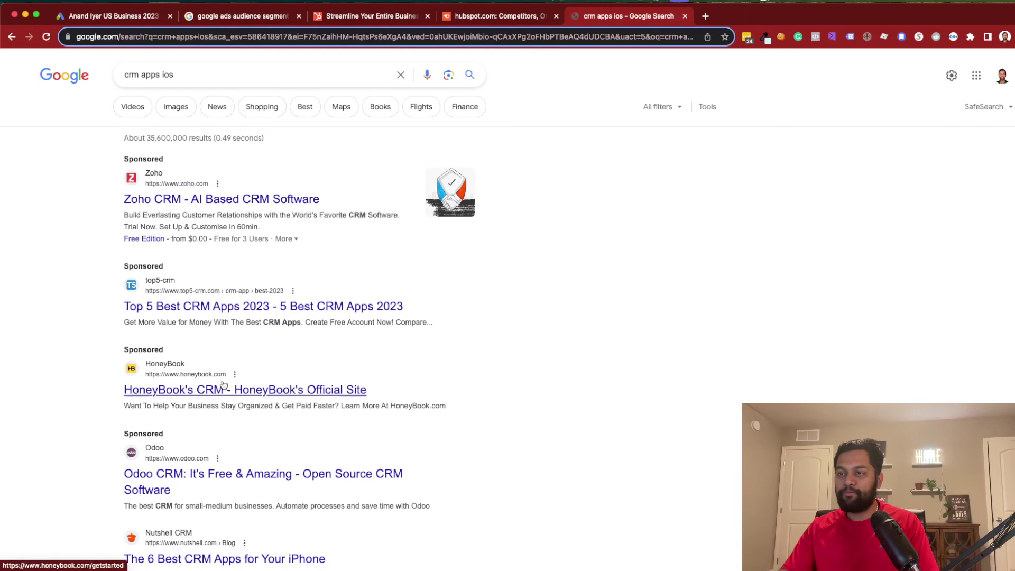
scroll(287, 185, down, 3)
- Search 'zoho' in the apps field and add Zoho CRM - Sales & Marketing
click(82, 17)
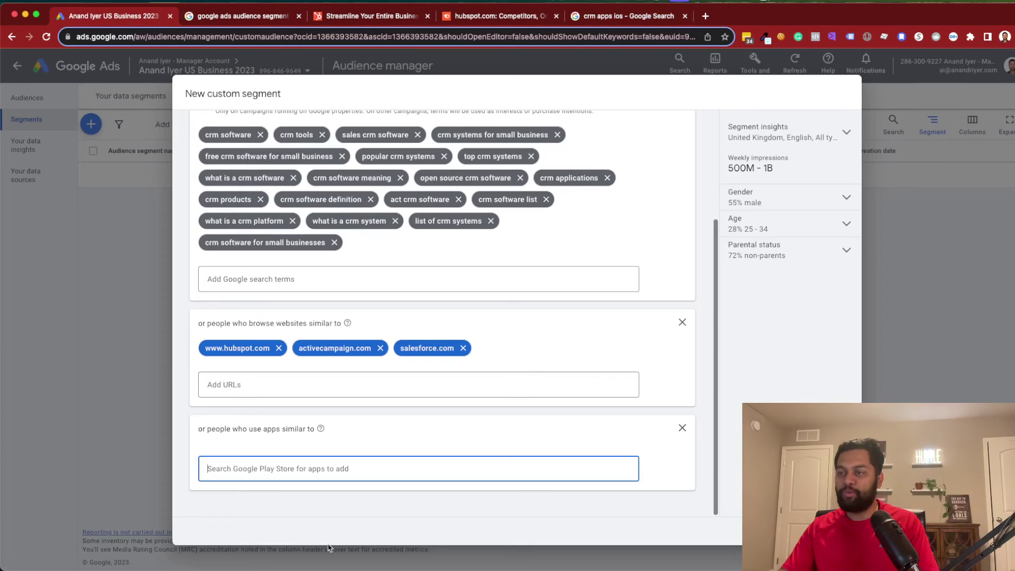
text(zoho)
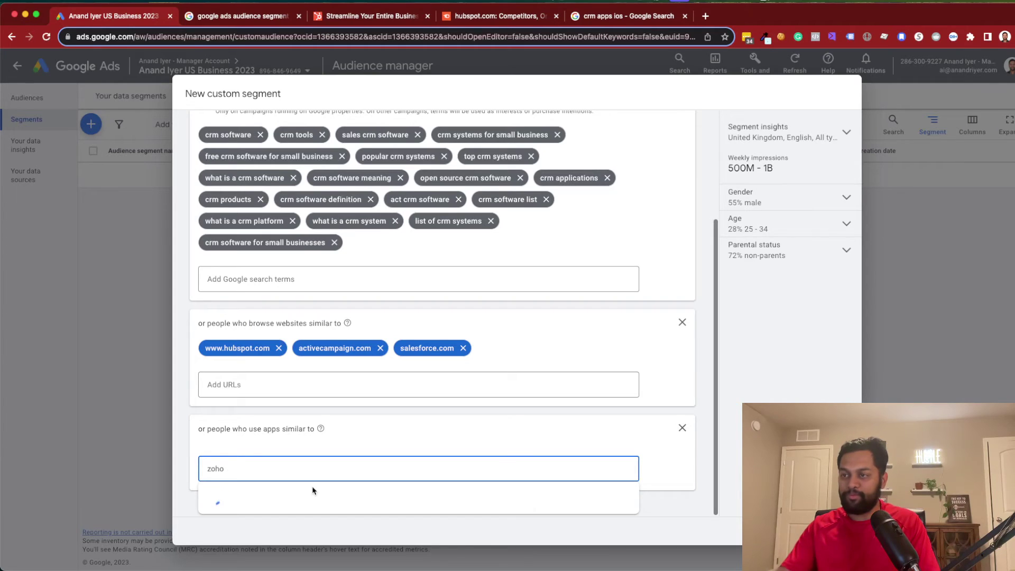
scroll(312, 483, down, 5)
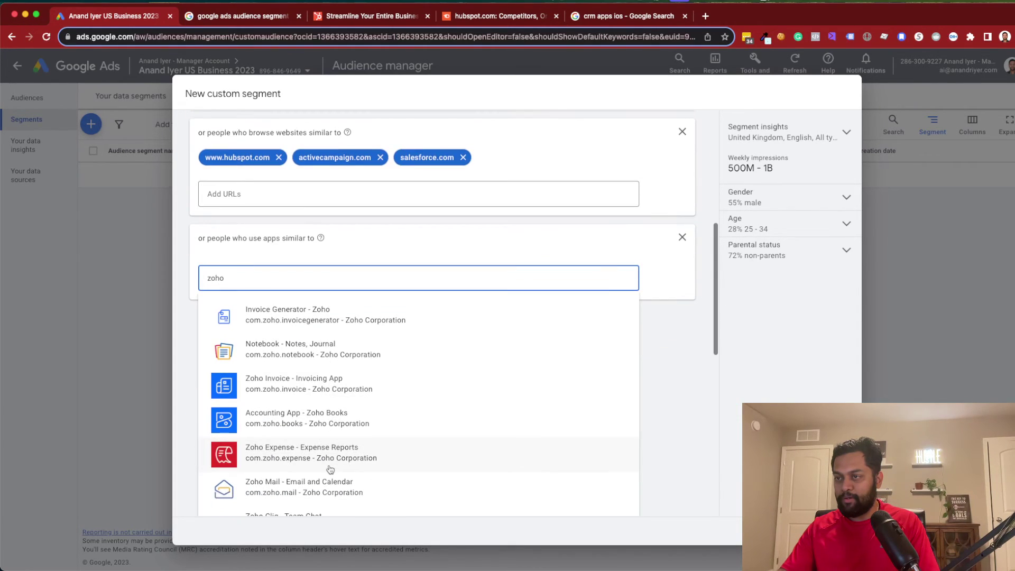
scroll(304, 465, down, 2)
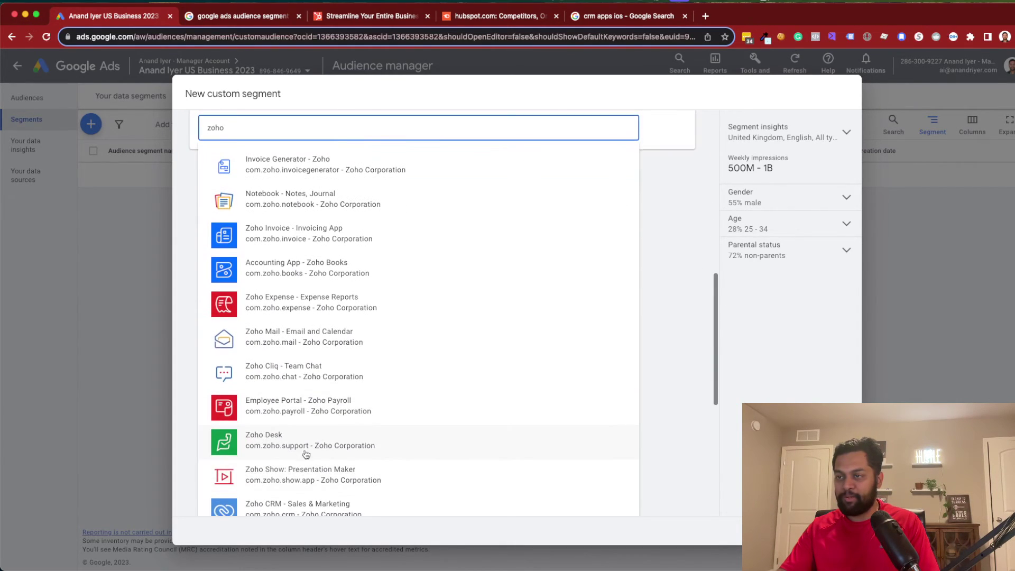
scroll(360, 447, down, 2)
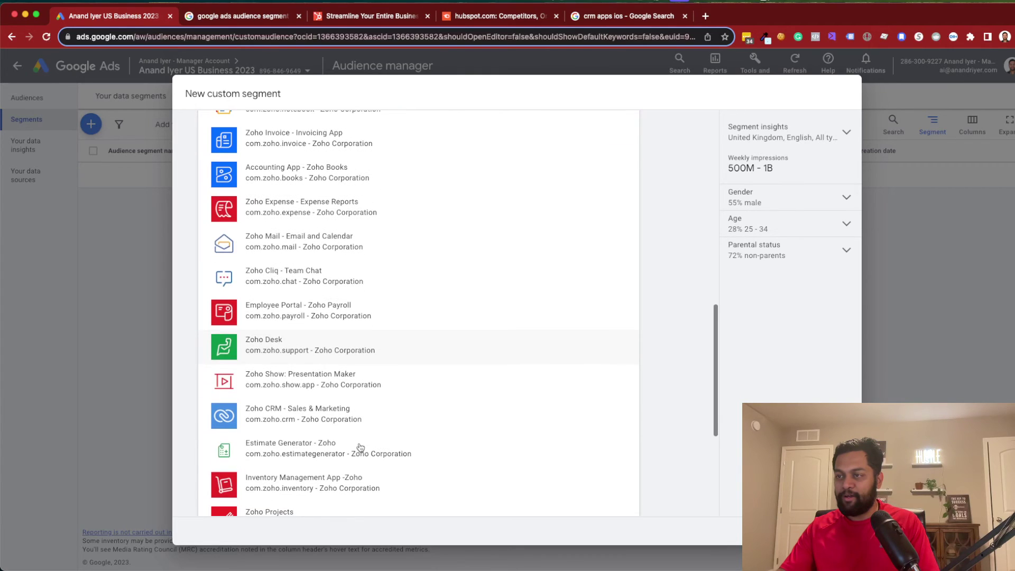
click(275, 420)
click(697, 345)
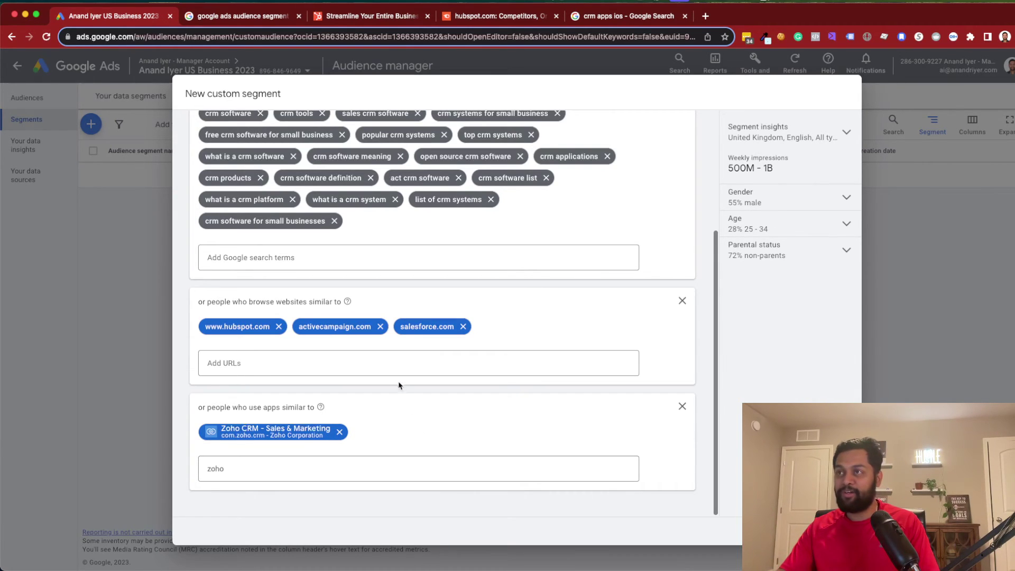
- Save the Interest/Purchase - Keywords-Based - Product segment and select its new row
scroll(399, 385, up, 5)
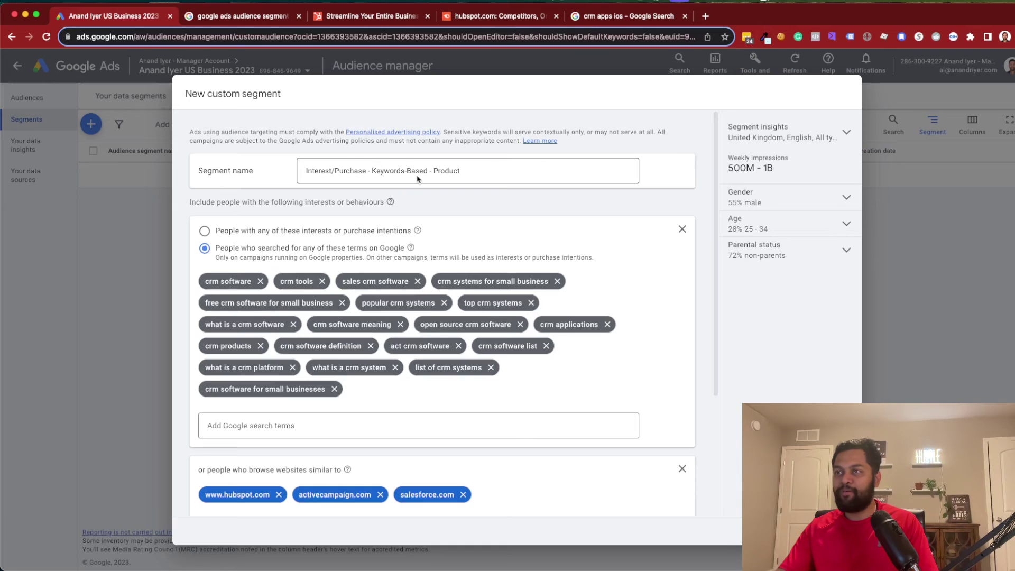
click(829, 531)
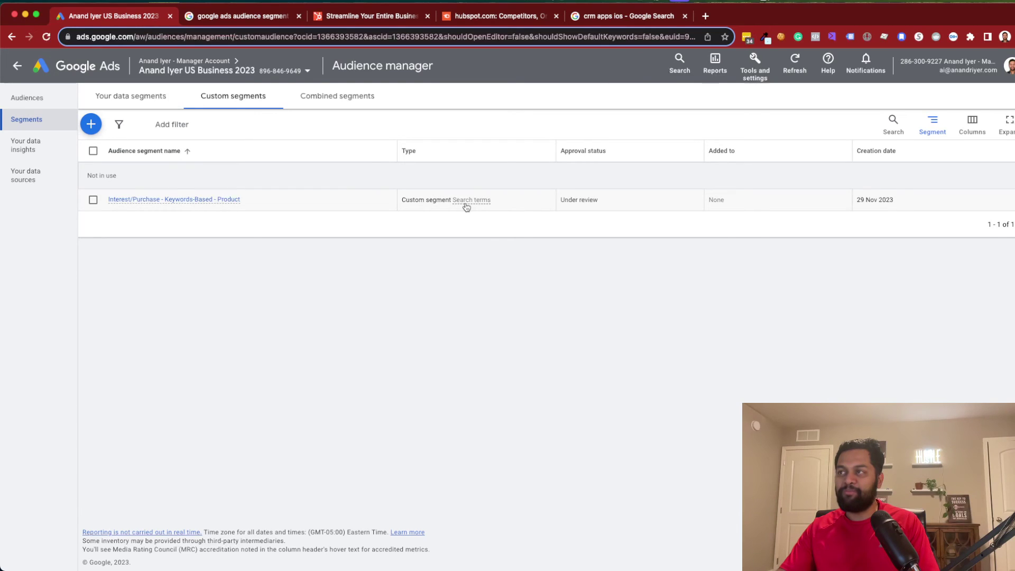
mouse_move(467, 206)
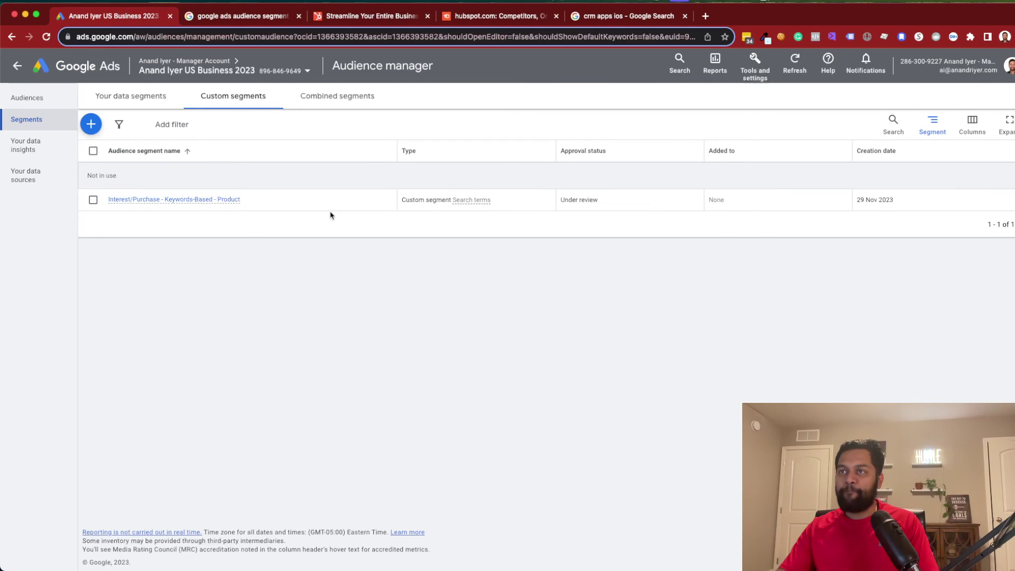
click(92, 200)
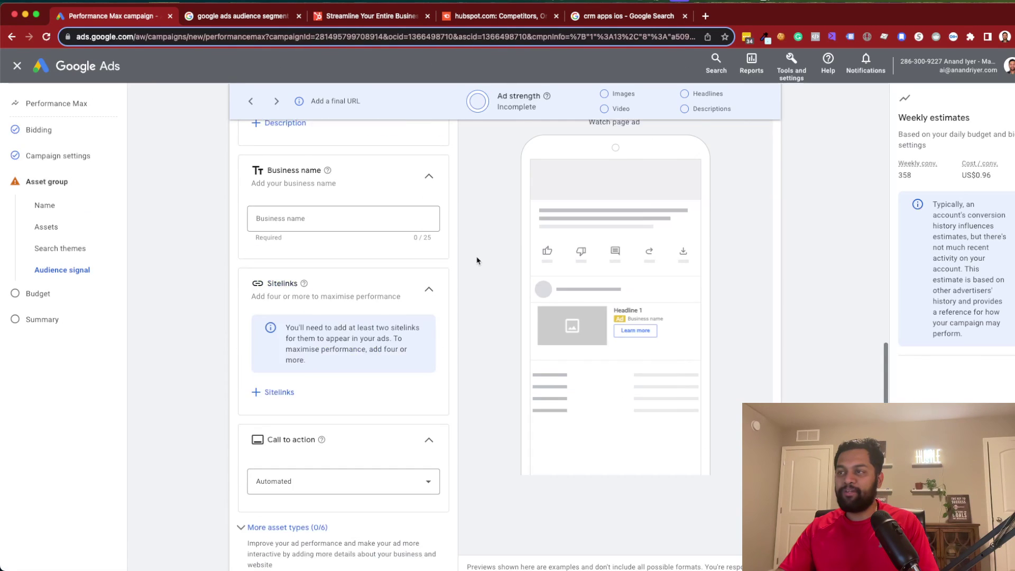
- Expand Additional signals on the Performance Max audience signal to show interests and demographics
scroll(476, 261, down, 10)
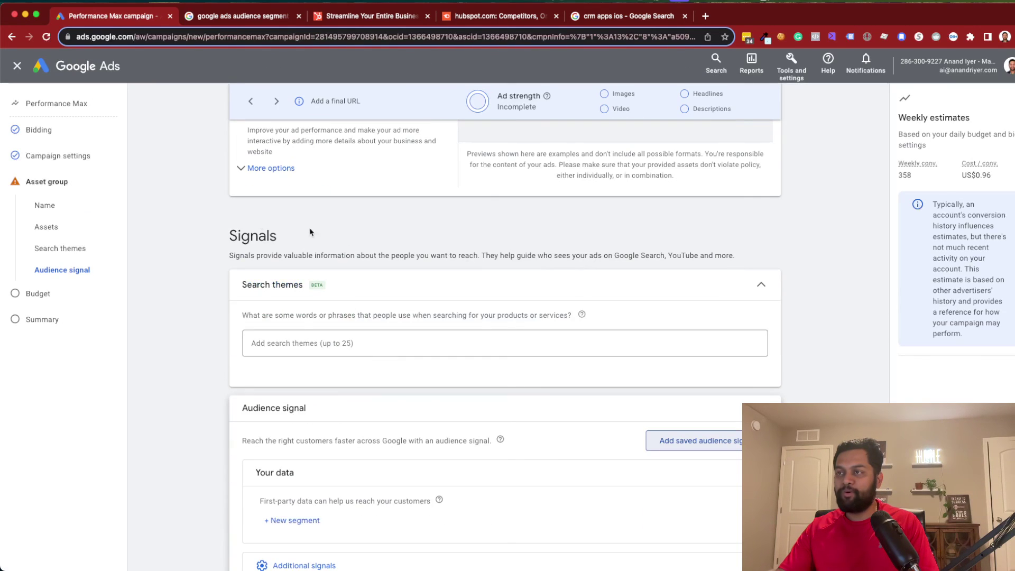
scroll(374, 254, down, 3)
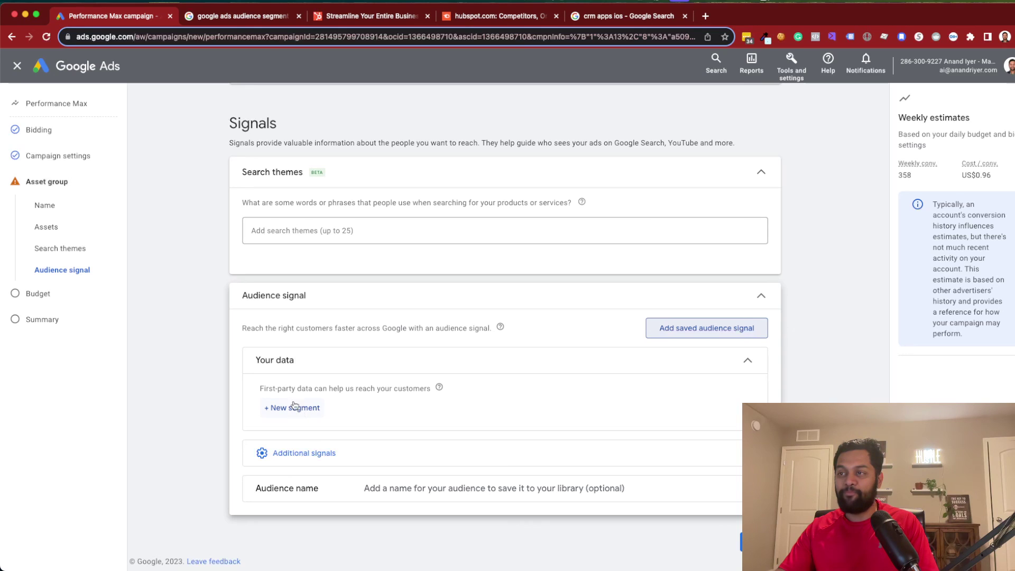
click(285, 453)
scroll(296, 396, down, 1)
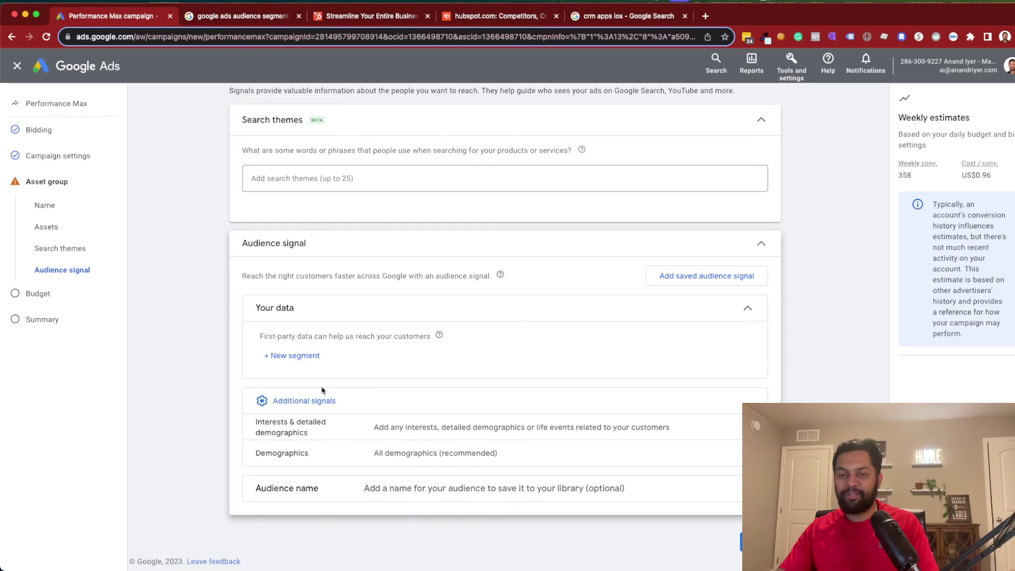